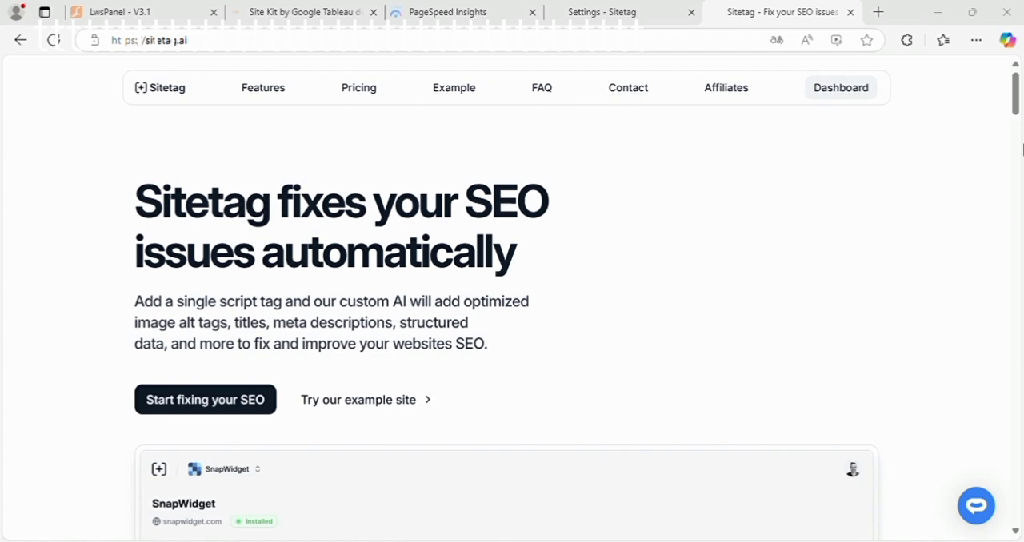
# Step: Look through the Sitetag home page, from the feature presentation to the pricing plans
pyautogui.moveTo(1016, 109); pyautogui.dragTo(1016, 110)
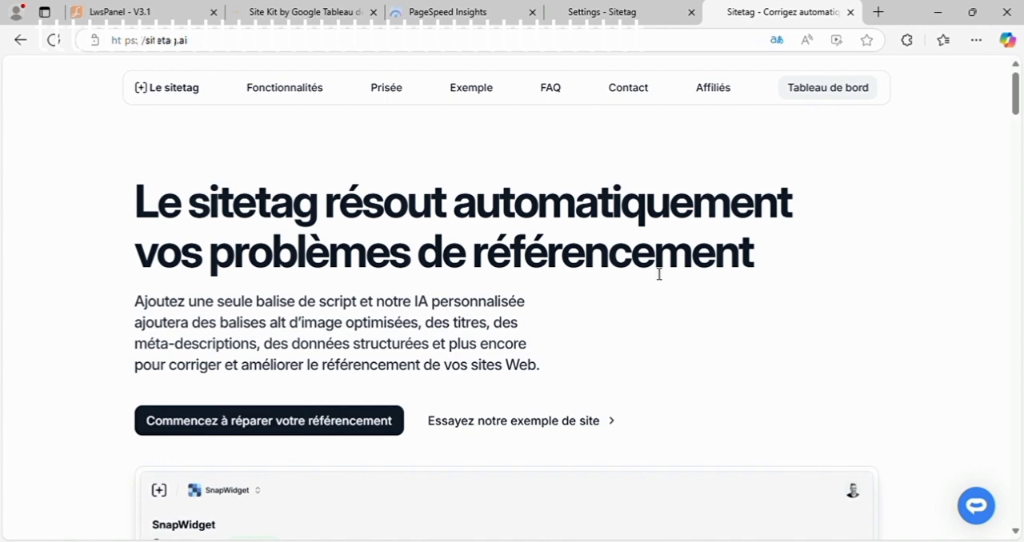
pyautogui.moveTo(1018, 109); pyautogui.dragTo(1021, 189)
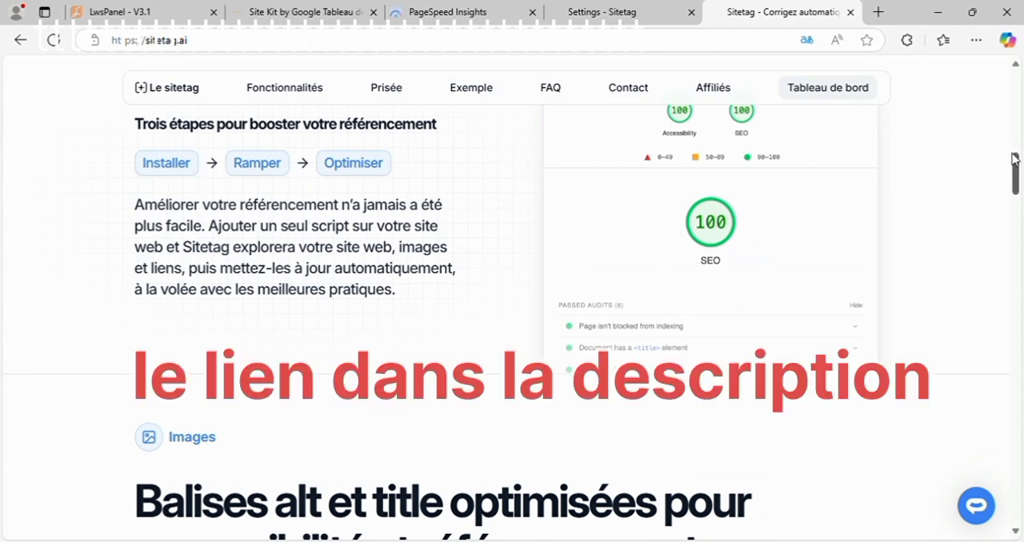
pyautogui.moveTo(1016, 161); pyautogui.dragTo(1022, 448)
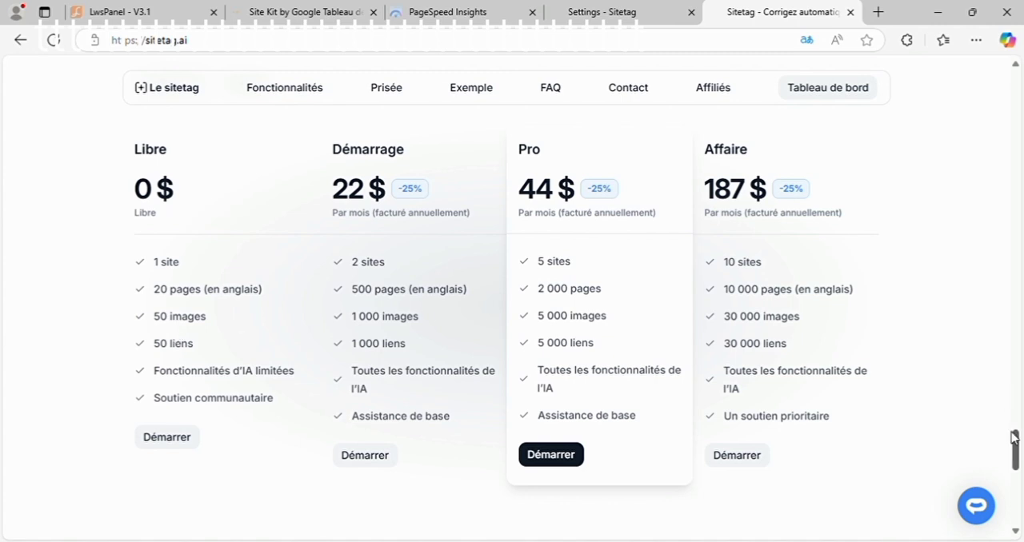
pyautogui.moveTo(1014, 438); pyautogui.dragTo(1012, 76)
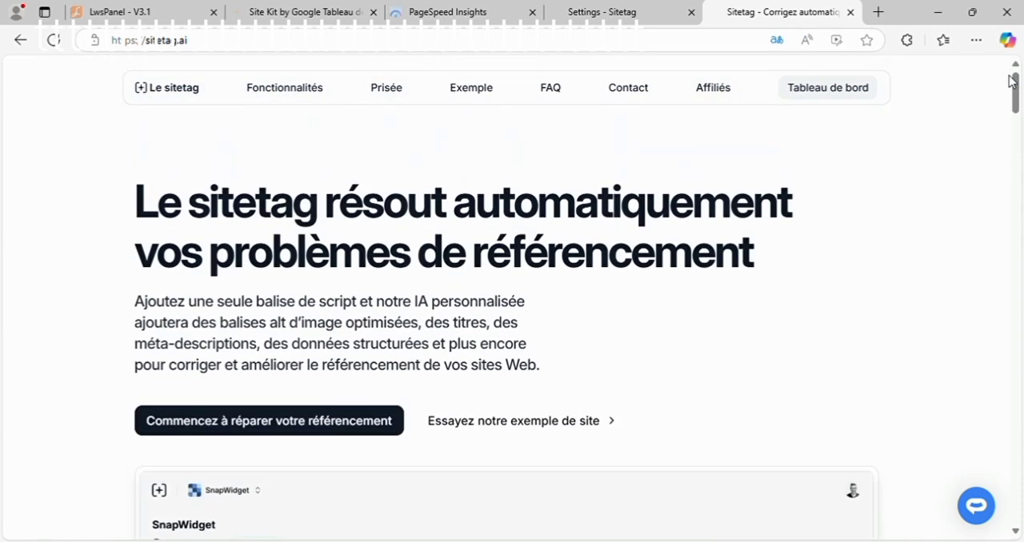
pyautogui.click(453, 7)
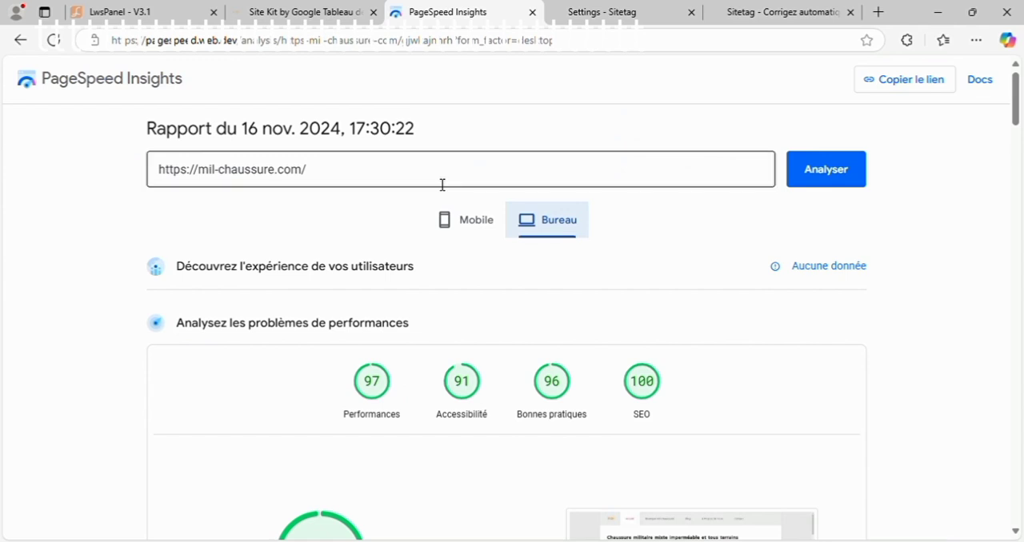
pyautogui.doubleClick(317, 175)
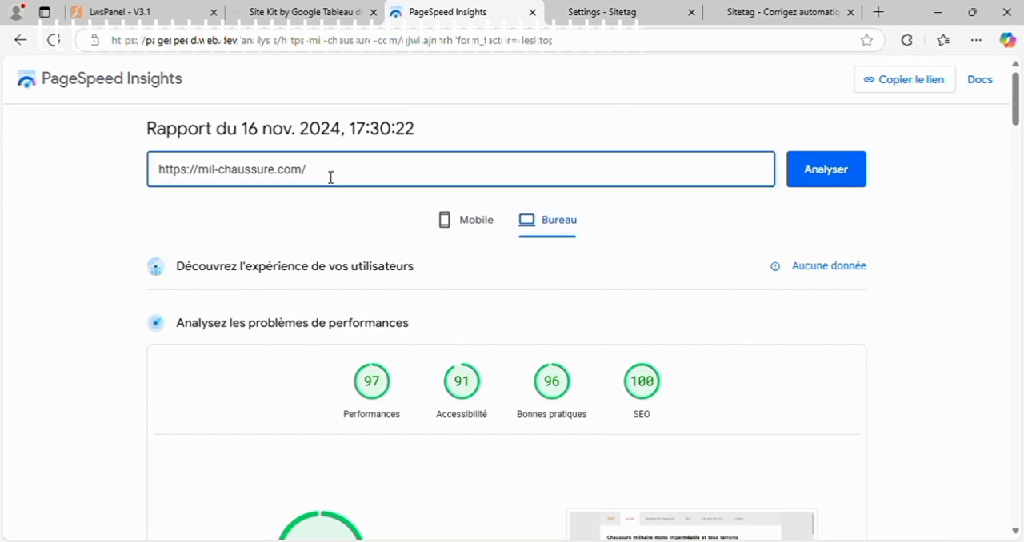
pyautogui.click(492, 266)
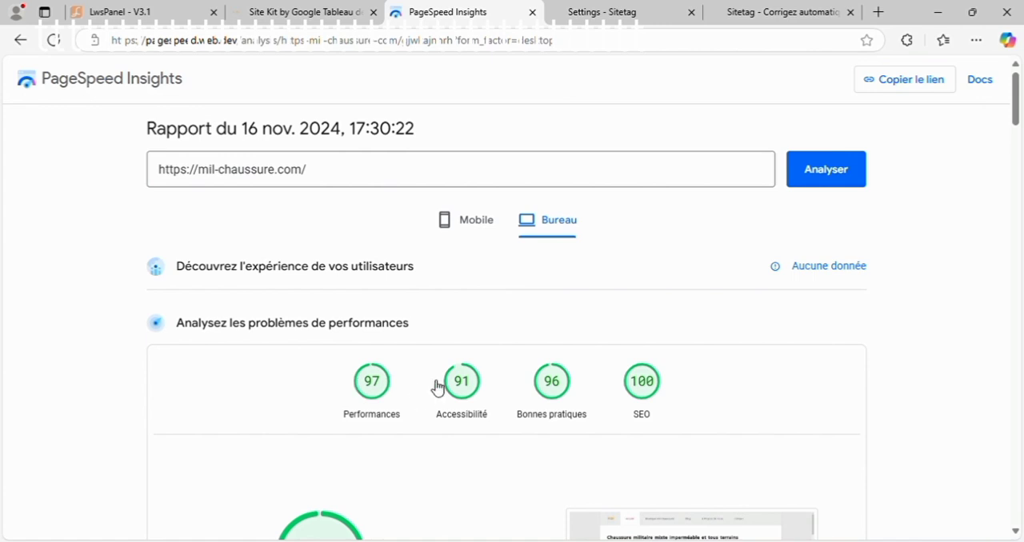
pyautogui.moveTo(1018, 97)
pyautogui.mouseDown()
pyautogui.moveTo(1017, 373)
pyautogui.moveTo(1022, 102)
pyautogui.mouseUp()
pyautogui.click(471, 228)
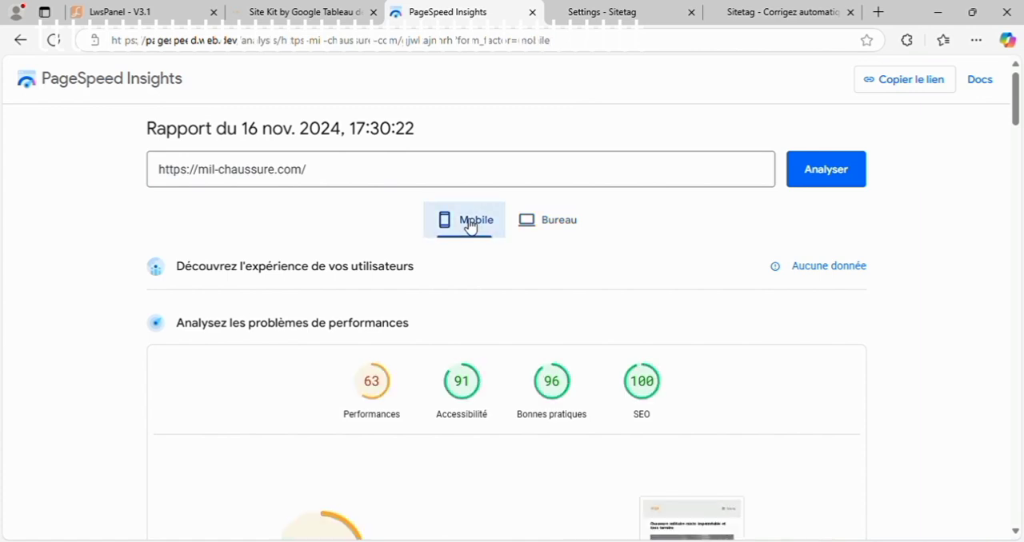
pyautogui.click(566, 229)
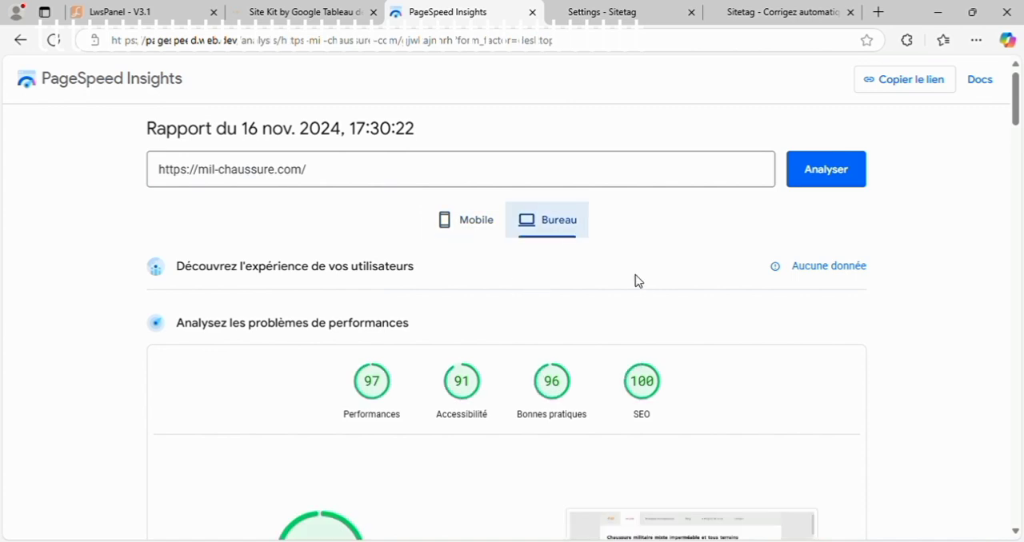
pyautogui.click(477, 222)
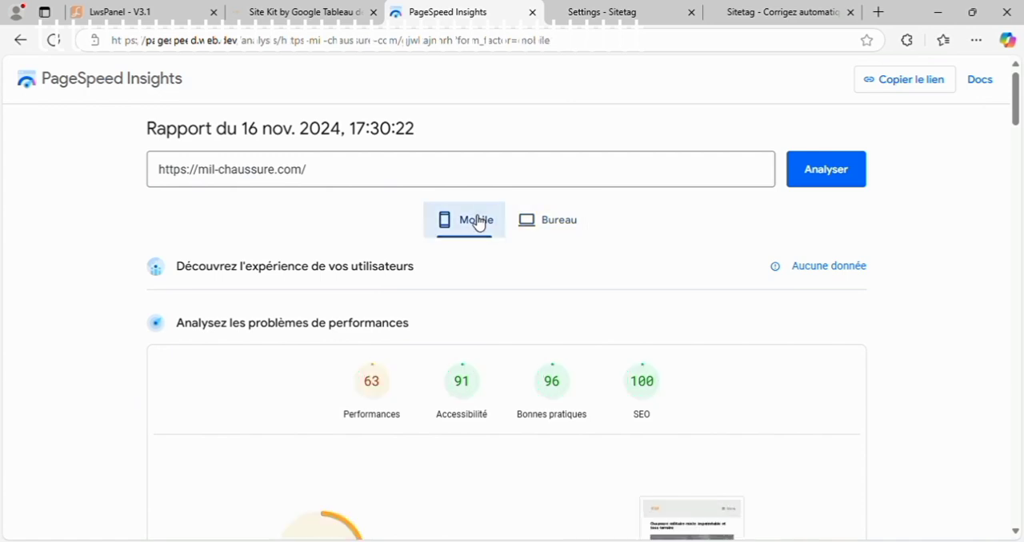
pyautogui.click(550, 226)
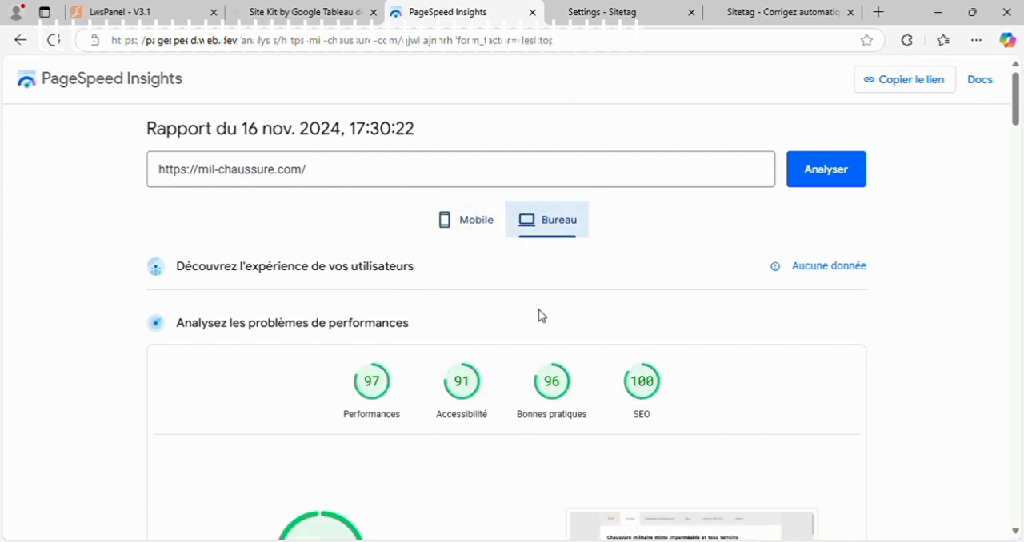
pyautogui.moveTo(1015, 125)
pyautogui.mouseDown()
pyautogui.moveTo(1016, 164)
pyautogui.moveTo(1019, 124)
pyautogui.mouseUp()
# Step: Switch to Sitetag and review the general settings of the mil-chaussure site, from the installation script to the site deletion section
pyautogui.click(767, 8)
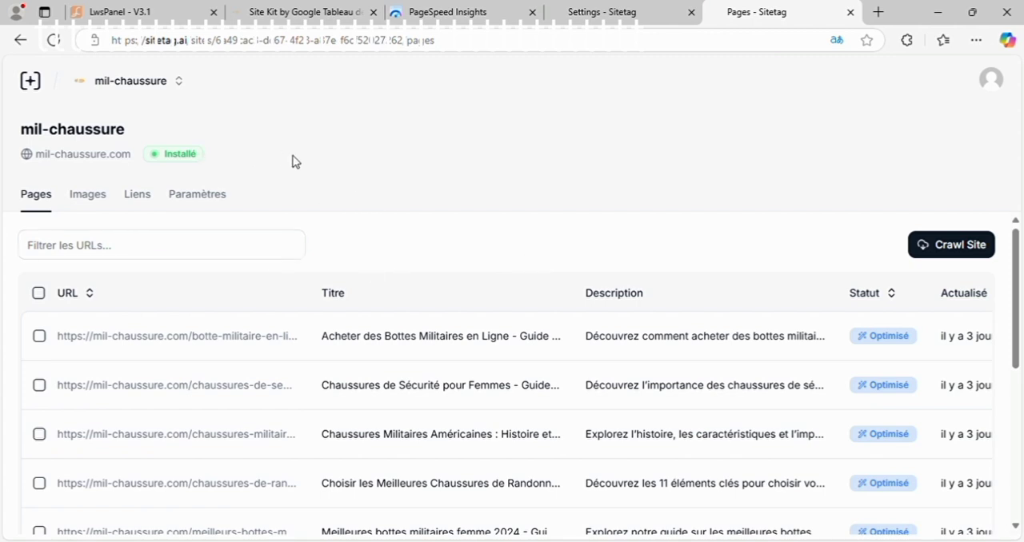
pyautogui.moveTo(1016, 285); pyautogui.dragTo(1021, 200)
pyautogui.click(192, 197)
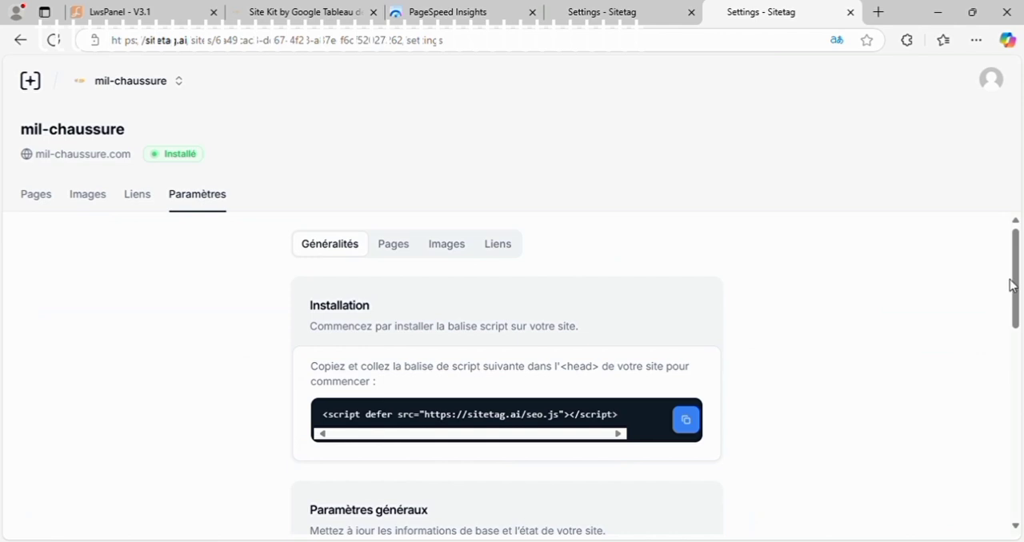
pyautogui.moveTo(1013, 284); pyautogui.dragTo(1017, 359)
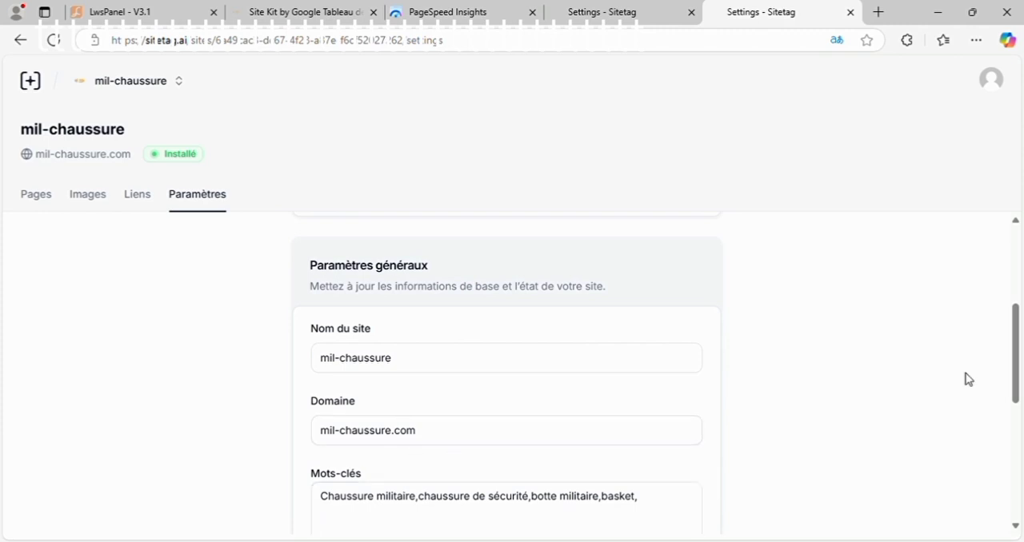
pyautogui.moveTo(1013, 361); pyautogui.dragTo(1017, 463)
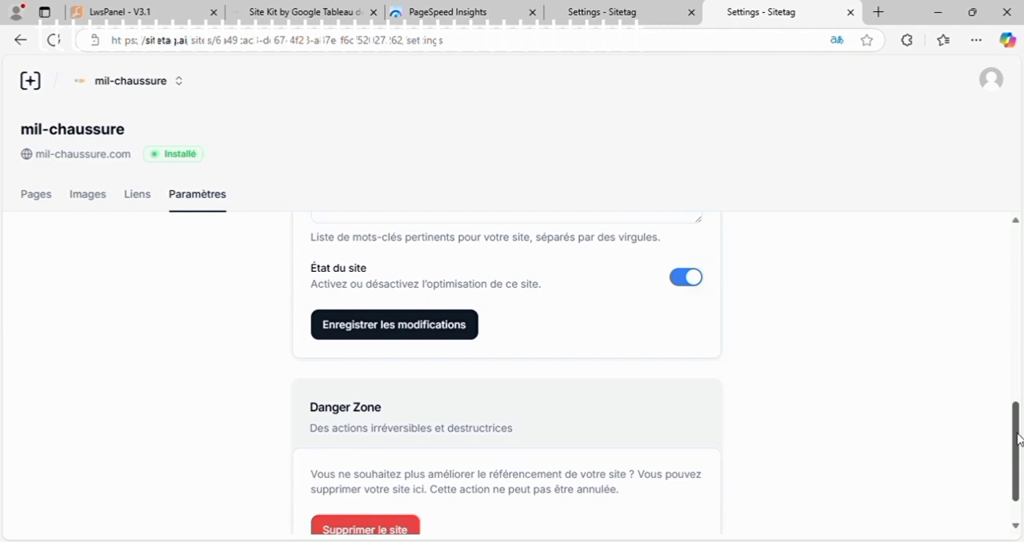
pyautogui.scroll(-1, 1019, 439)
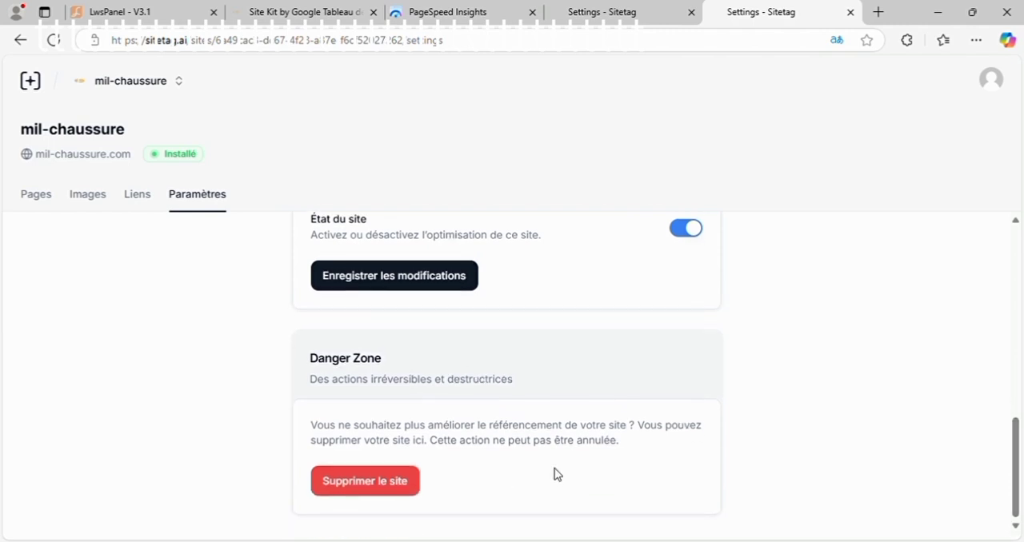
pyautogui.moveTo(1018, 468); pyautogui.dragTo(994, 304)
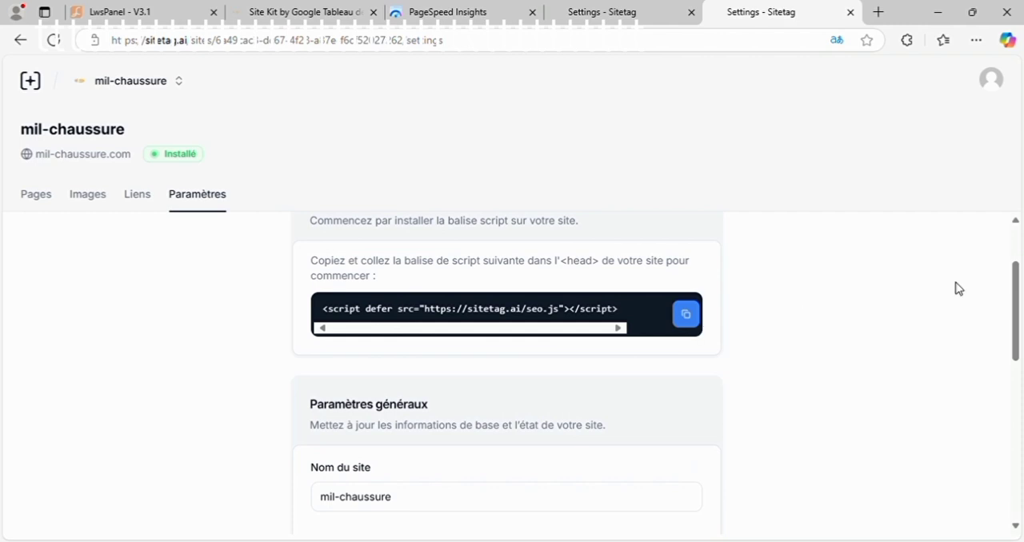
pyautogui.moveTo(1020, 311); pyautogui.dragTo(1017, 280)
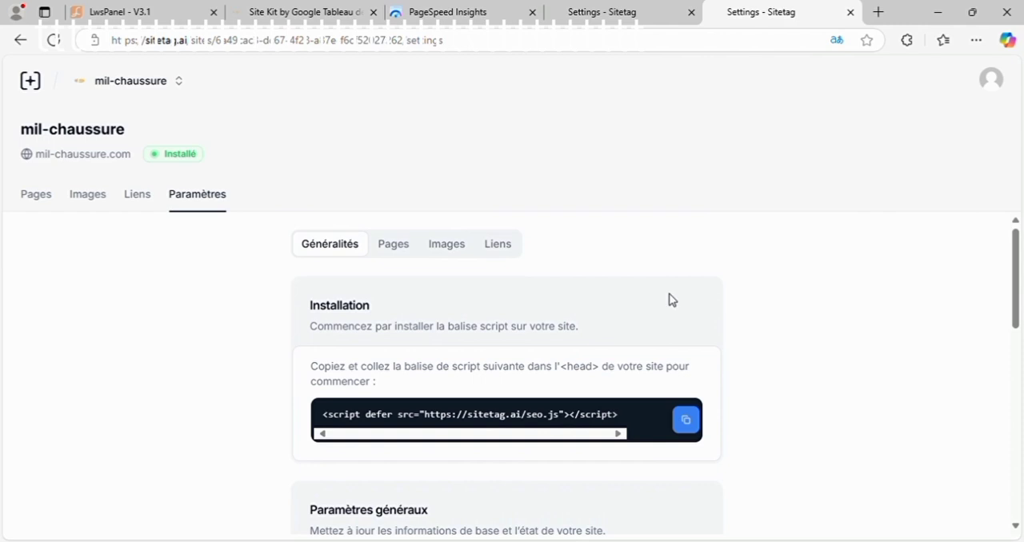
# Step: Review the page optimization settings of the site, including the title, H1, description, structured data and overwrite options
pyautogui.click(405, 254)
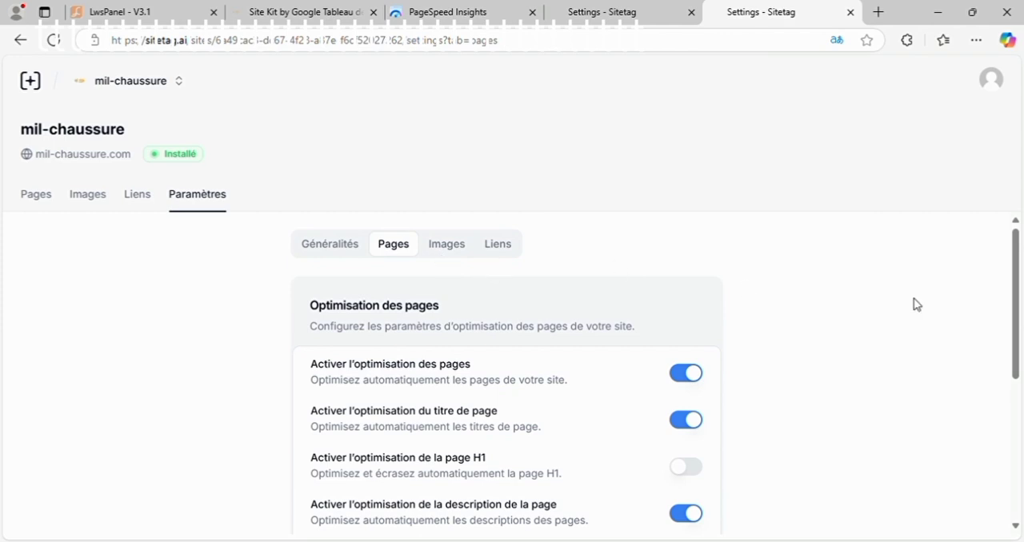
pyautogui.moveTo(1013, 314); pyautogui.dragTo(1014, 366)
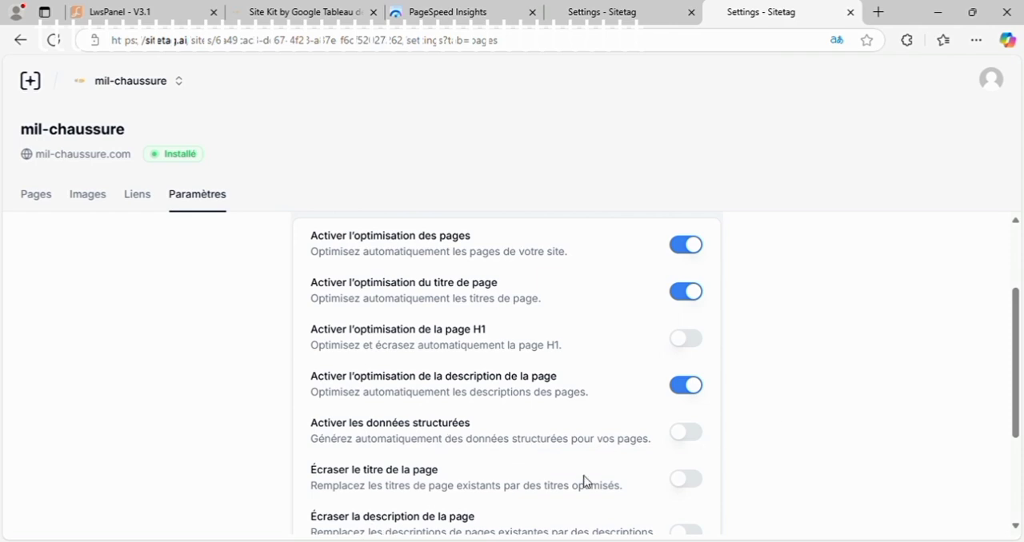
pyautogui.moveTo(1017, 375); pyautogui.dragTo(1022, 480)
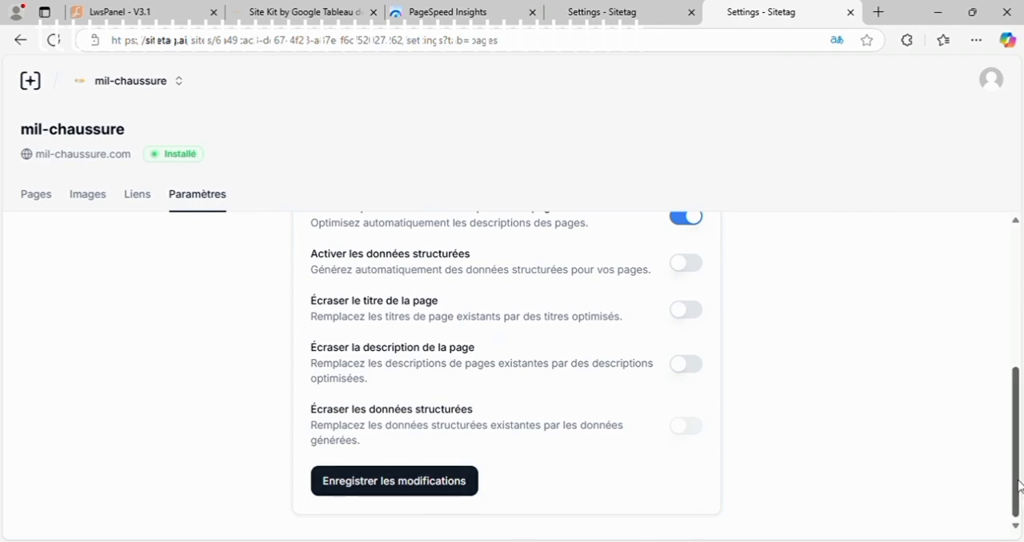
pyautogui.moveTo(1021, 486); pyautogui.dragTo(1019, 316)
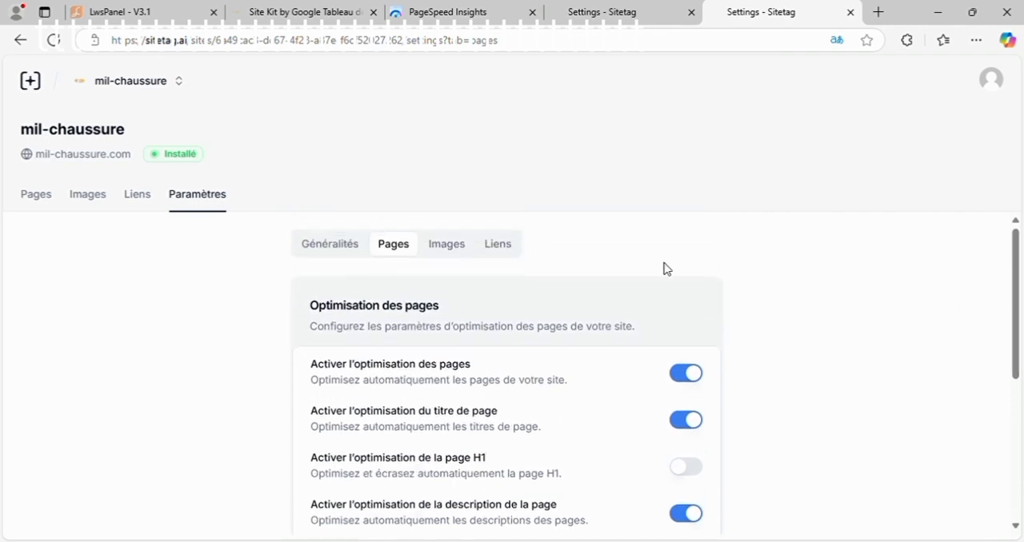
# Step: Review the image optimization settings, including alternative text, title text, tag overwriting and the optimization strategy
pyautogui.click(450, 245)
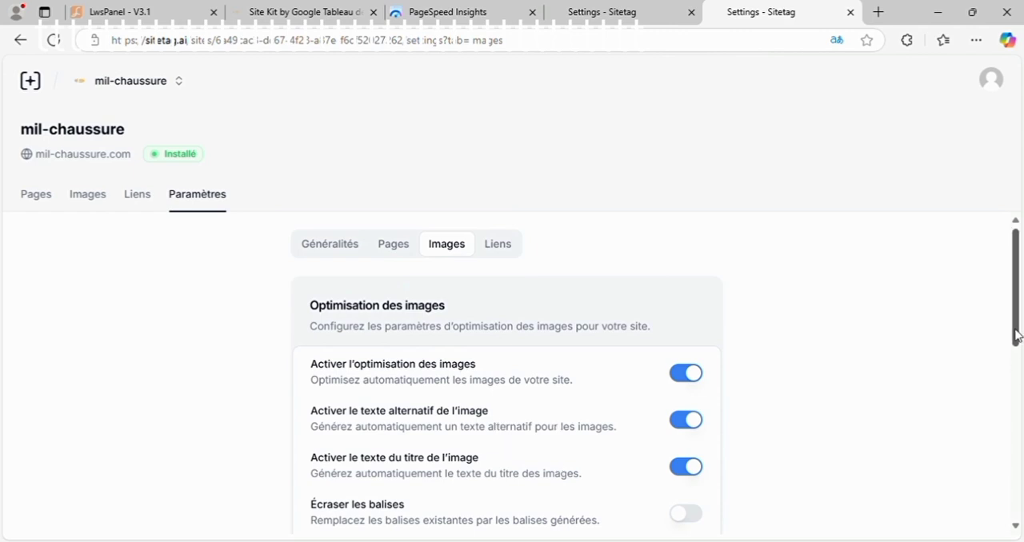
pyautogui.moveTo(1016, 336); pyautogui.dragTo(1015, 399)
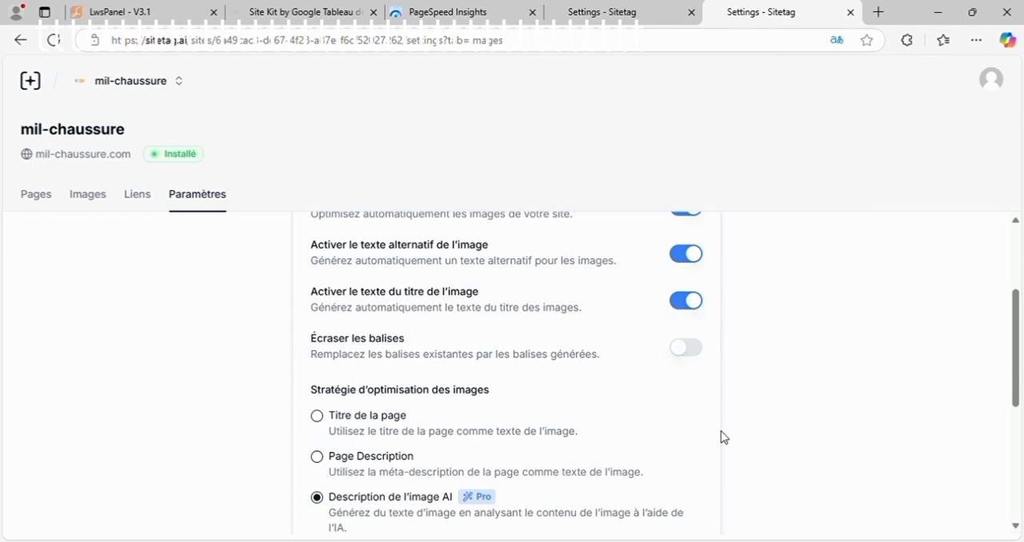
pyautogui.moveTo(1020, 368); pyautogui.dragTo(1022, 284)
# Step: Review the link optimization settings, including link titles and the NoFollow option
pyautogui.click(498, 250)
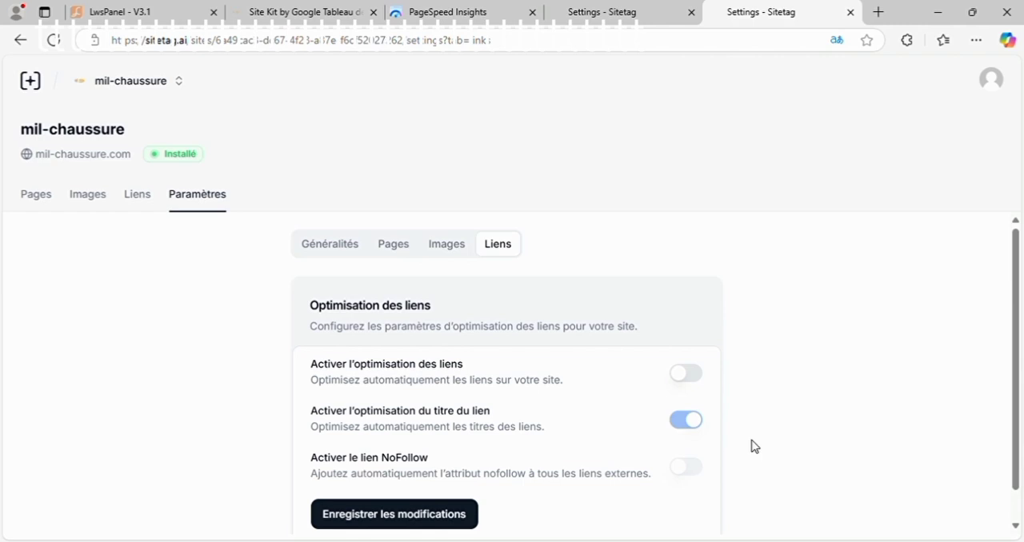
pyautogui.scroll(-1, 1019, 379)
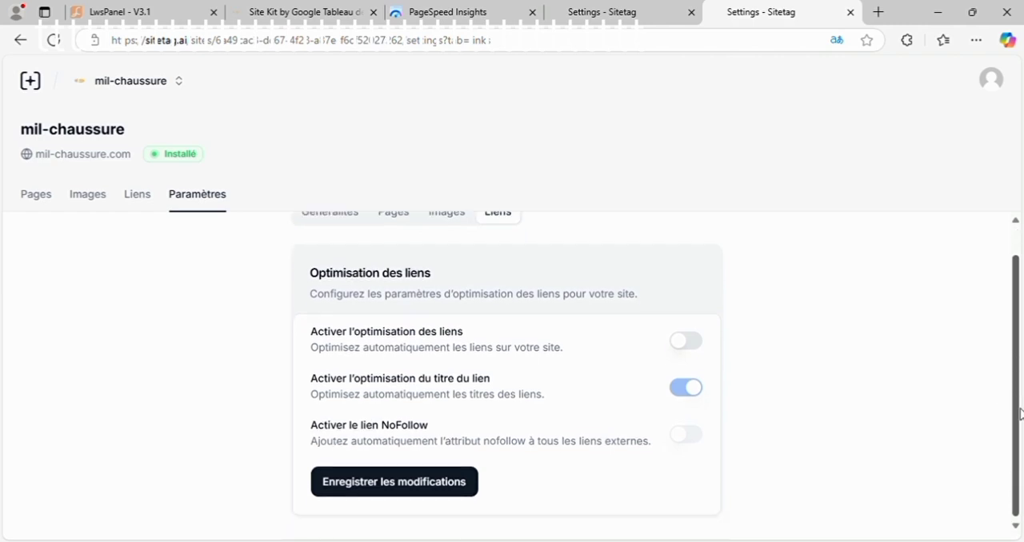
pyautogui.scroll(1, 1019, 380)
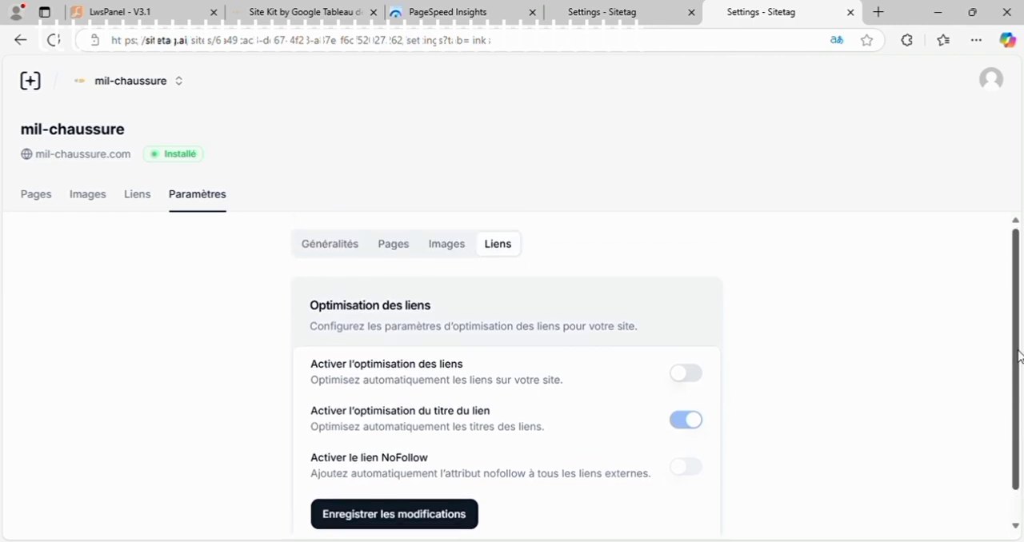
# Step: Examine the list of crawled pages with their titles, descriptions, statuses and update dates
pyautogui.click(36, 211)
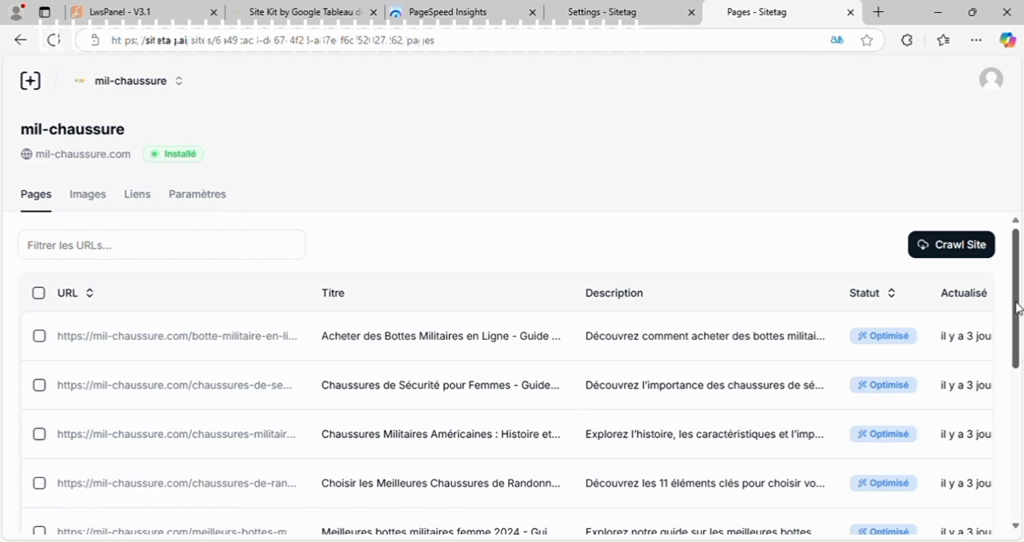
pyautogui.scroll(-1, 1018, 309)
pyautogui.scroll(1, 1017, 304)
pyautogui.moveTo(1017, 338); pyautogui.dragTo(1013, 496)
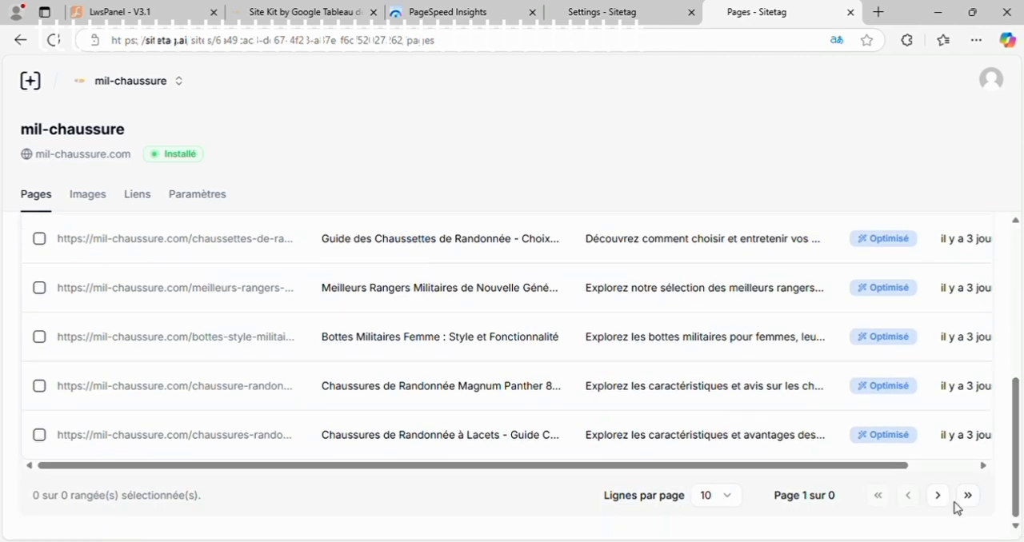
pyautogui.click(984, 466)
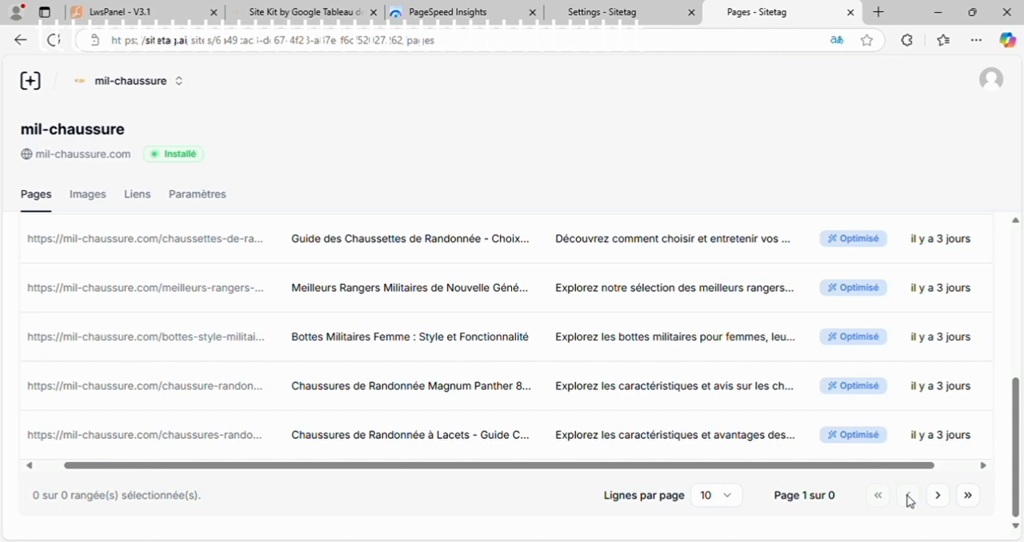
# Step: Look over the site's list of images and its list of links
pyautogui.click(88, 198)
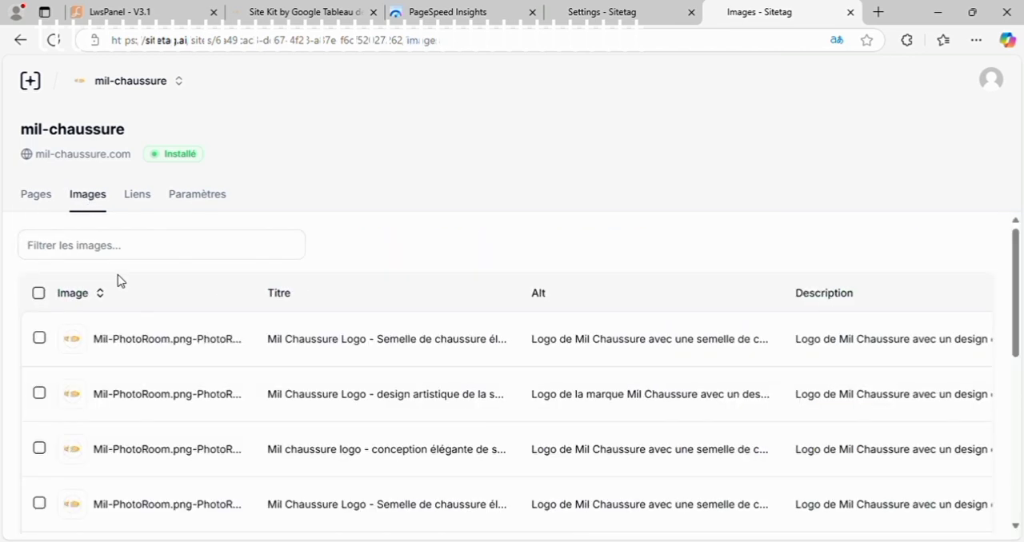
pyautogui.moveTo(1017, 293); pyautogui.dragTo(1017, 324)
pyautogui.click(137, 204)
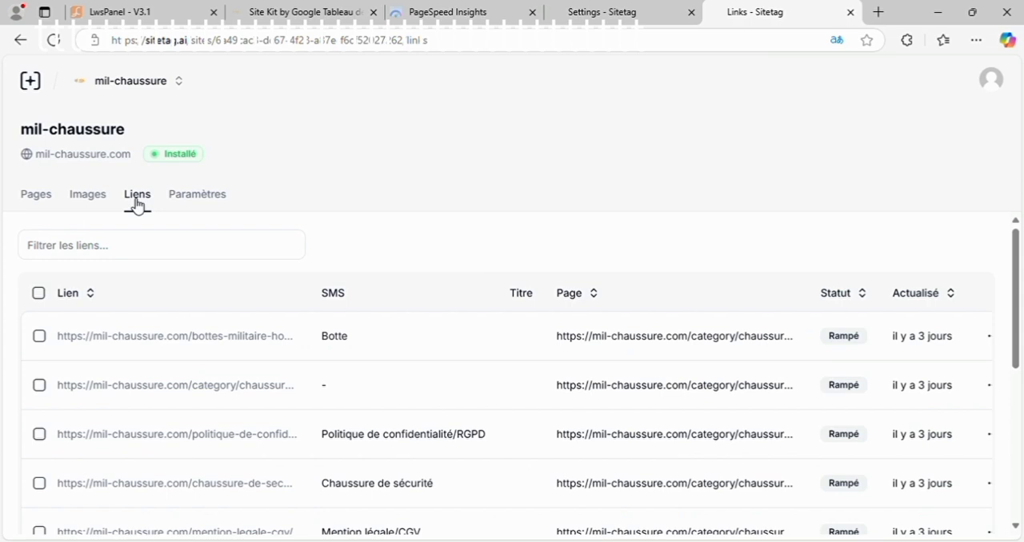
# Step: Optimize the first two pages in the site's page list, the online military boots and women's safety shoes pages
pyautogui.click(39, 203)
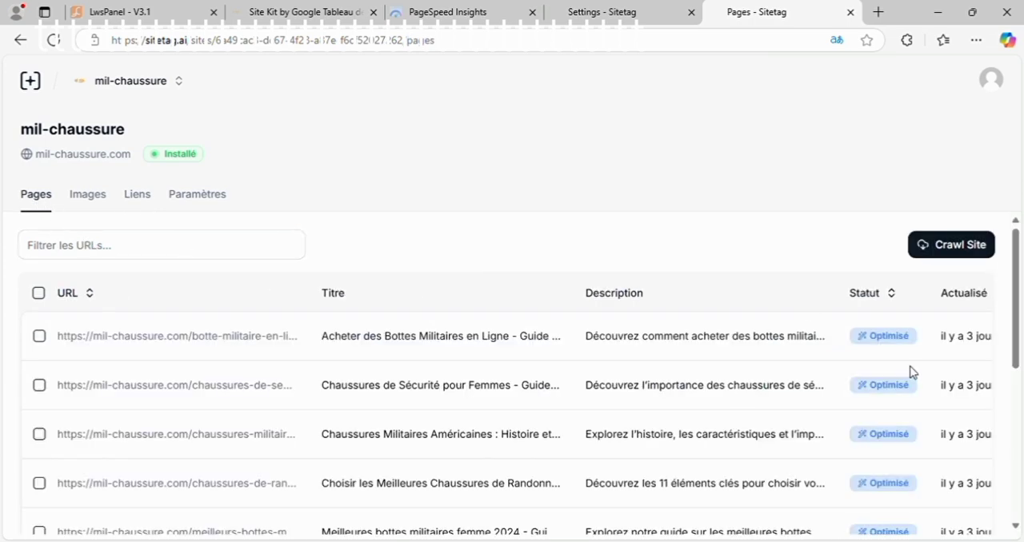
pyautogui.click(40, 337)
pyautogui.click(38, 384)
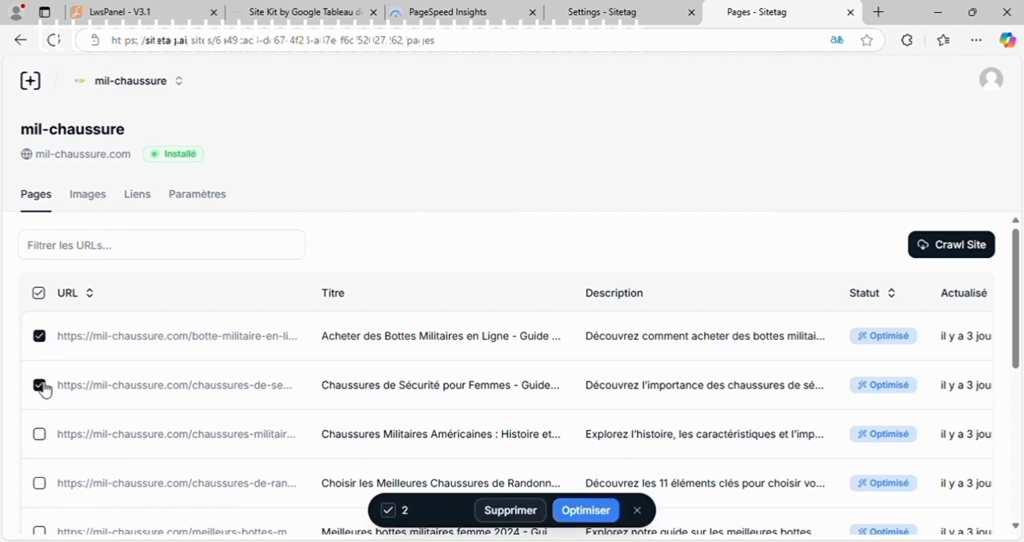
pyautogui.moveTo(365, 403); pyautogui.dragTo(818, 385)
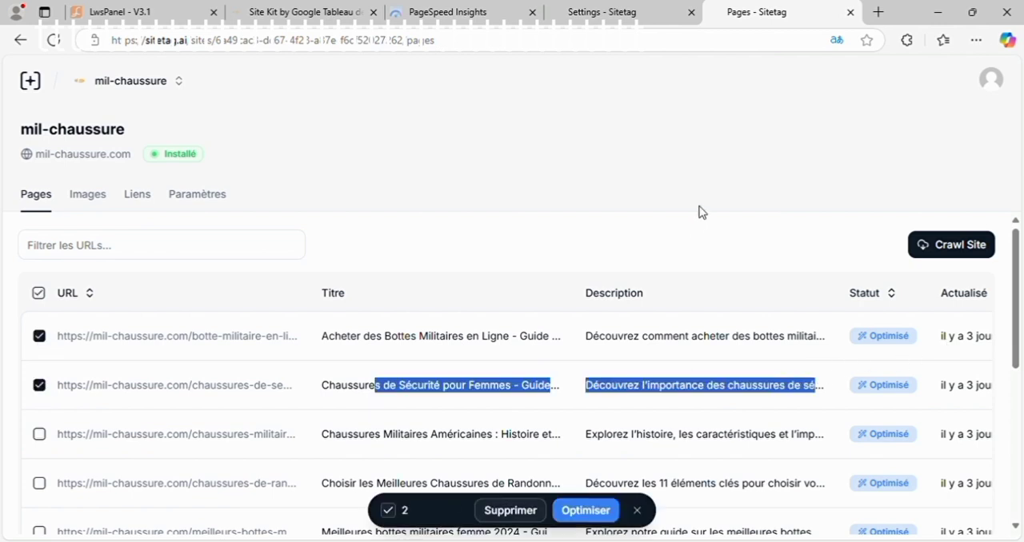
pyautogui.click(768, 177)
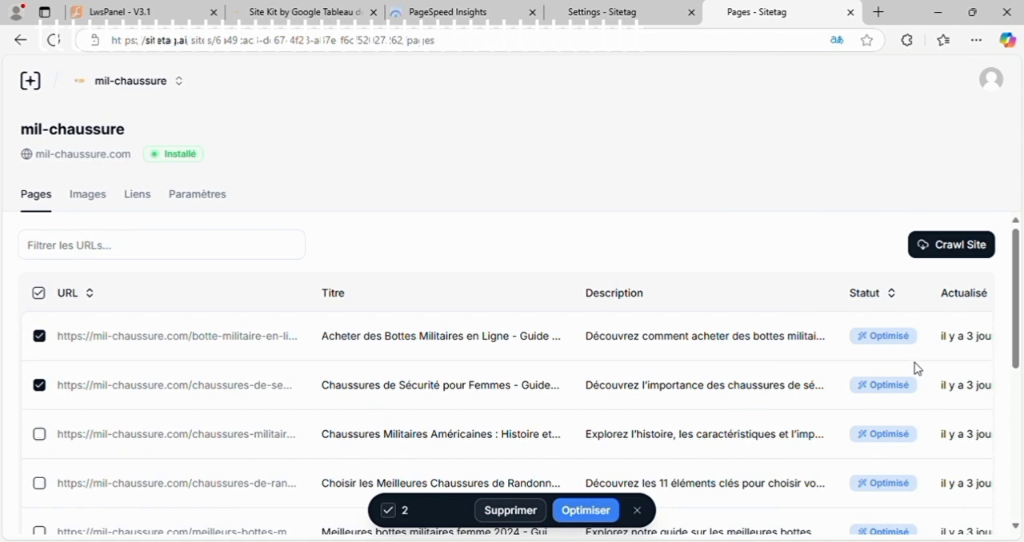
pyautogui.click(585, 516)
# Step: Look over the site's images, links and pages lists, and open the general settings with the installation script
pyautogui.click(102, 198)
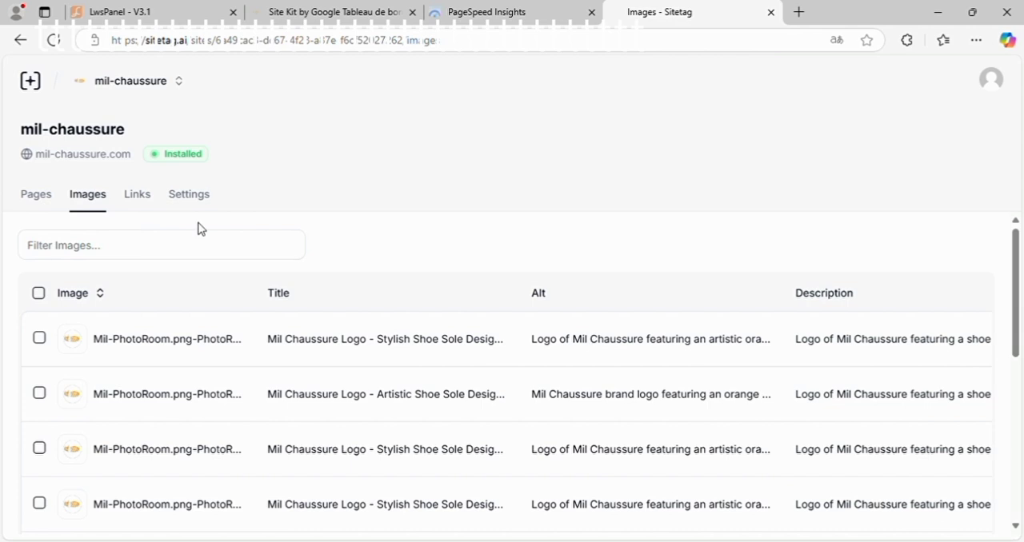
pyautogui.click(147, 199)
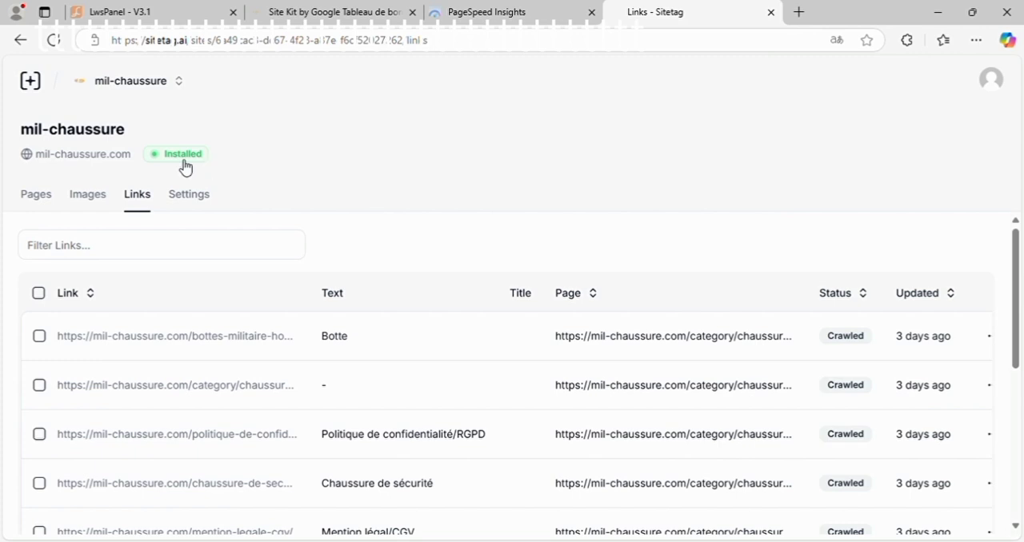
pyautogui.click(32, 200)
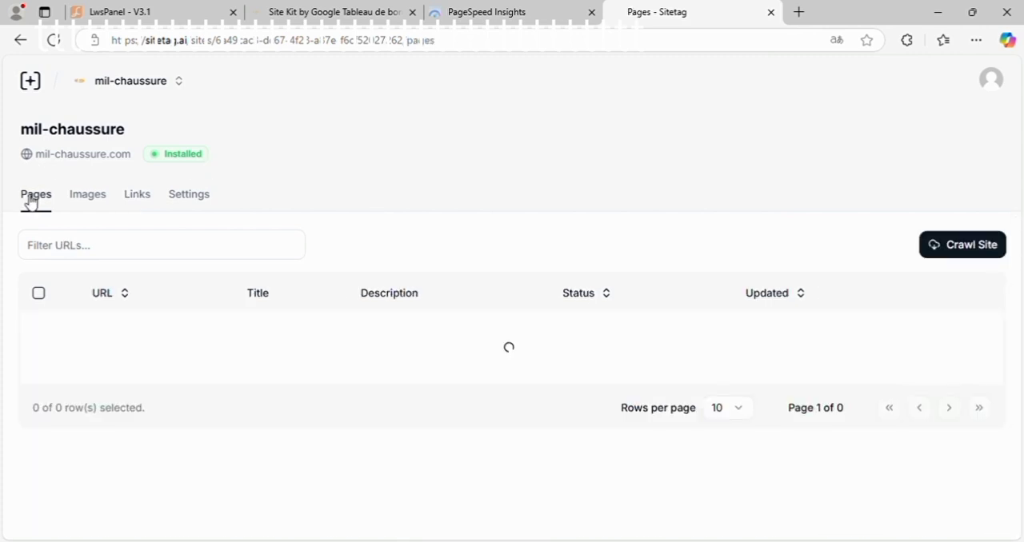
pyautogui.click(205, 201)
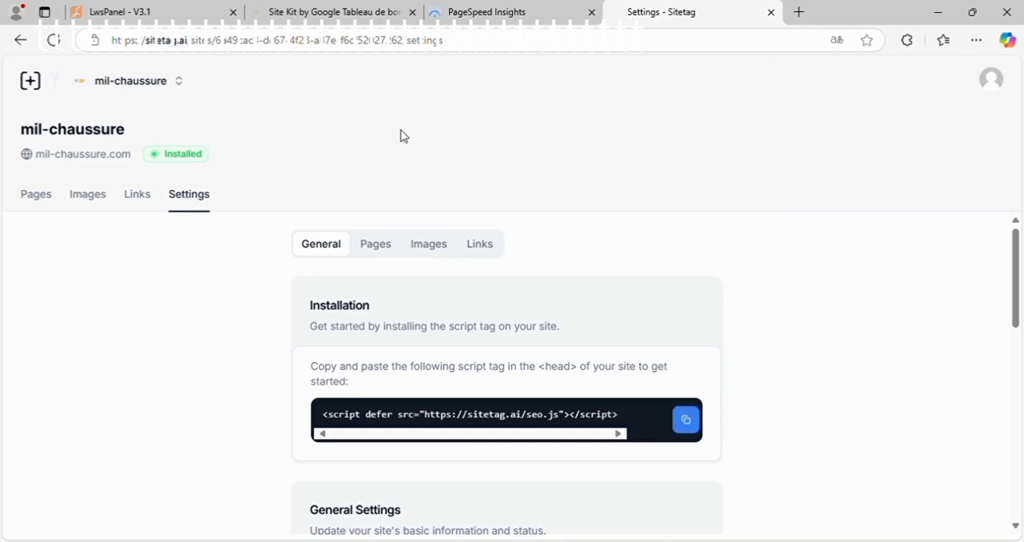
# Step: Switch to the WordPress admin and search the plugins for "header footer code manager", finding the Header Footer Code Manager entry
pyautogui.click(336, 13)
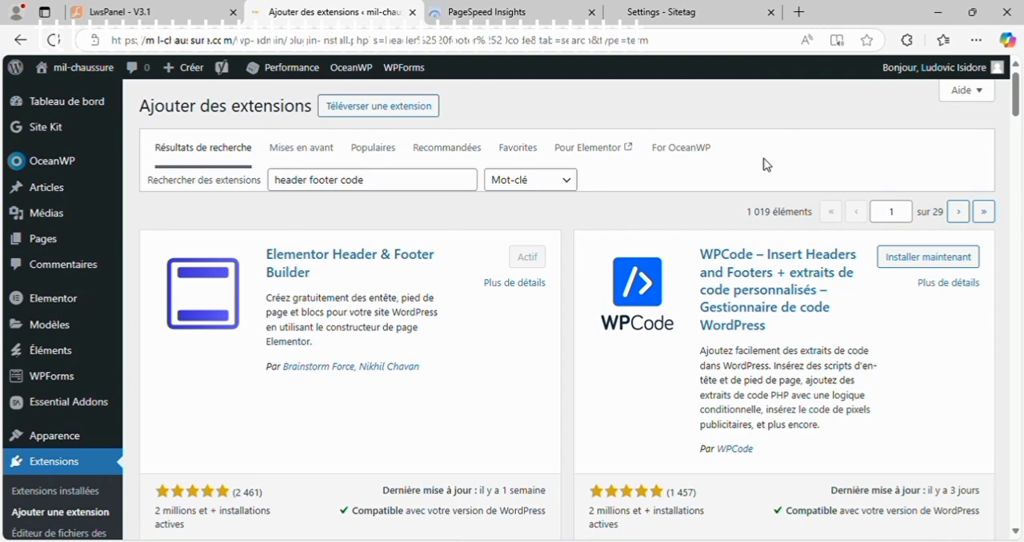
pyautogui.click(382, 186)
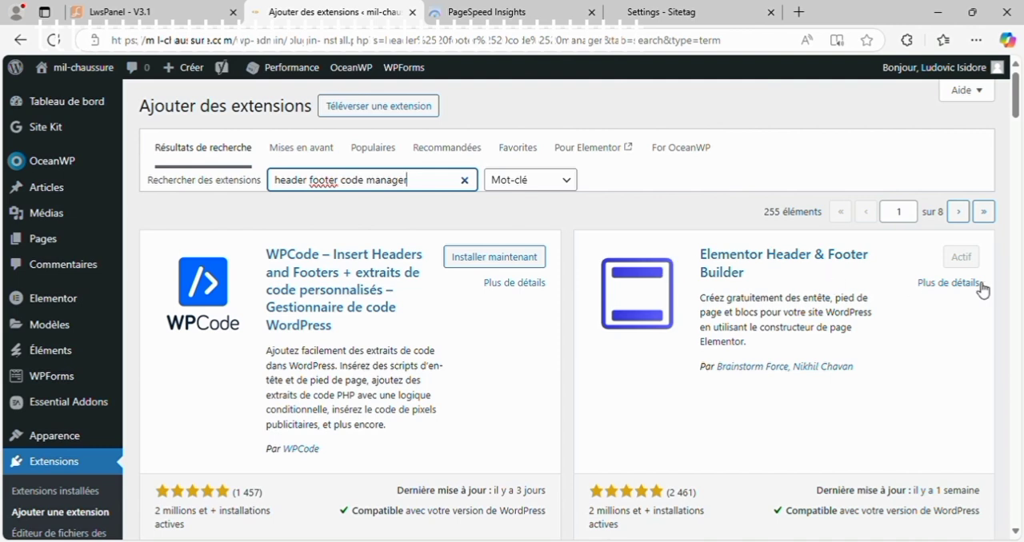
pyautogui.moveTo(1018, 111); pyautogui.dragTo(1020, 147)
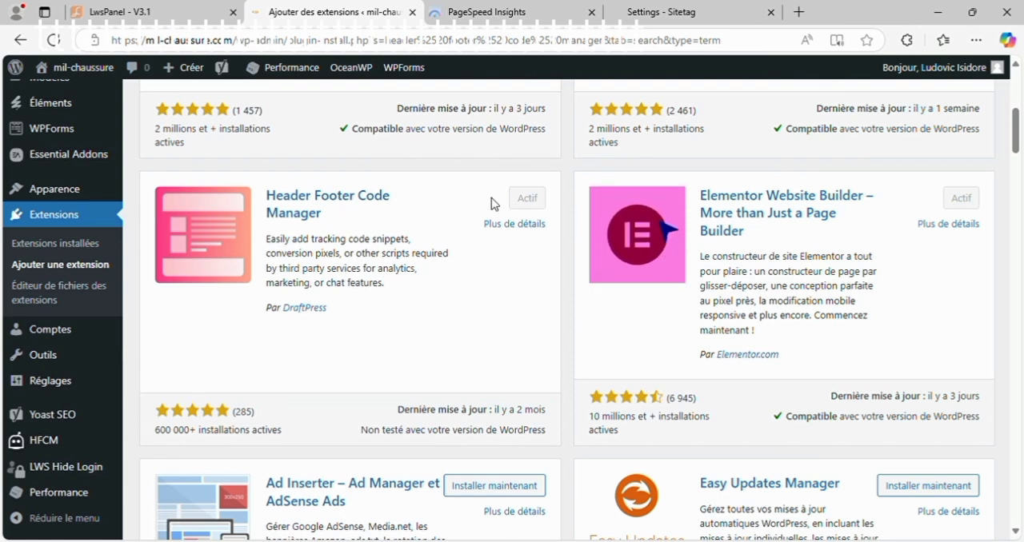
# Step: Open the HFCM plugin's snippet list and look over the existing Sitetagai snippet
pyautogui.moveTo(53, 451)
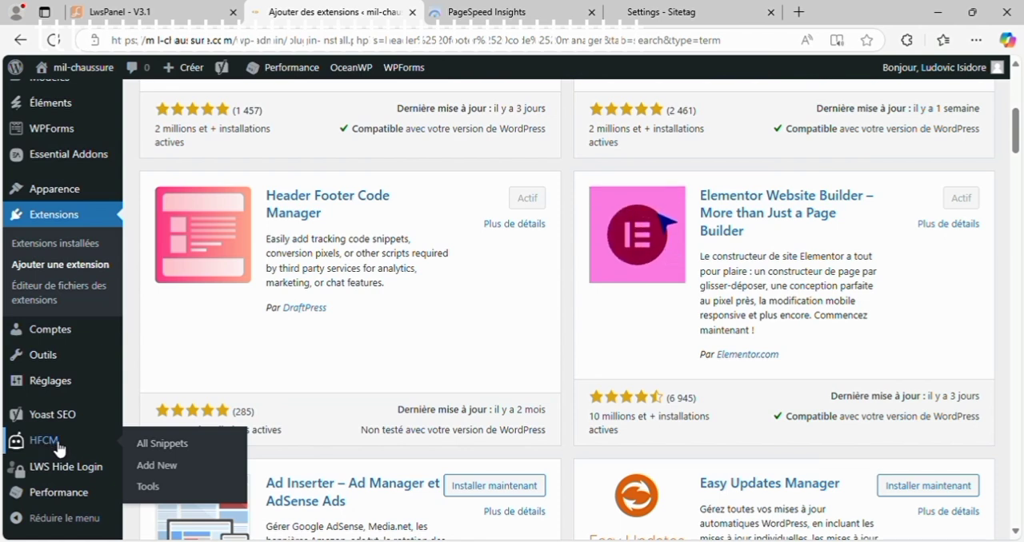
pyautogui.click(58, 450)
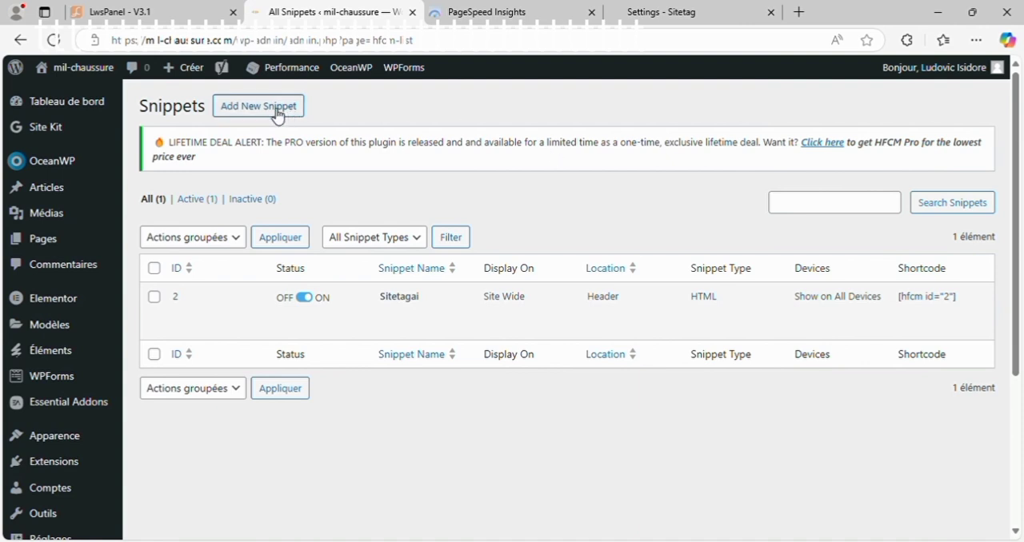
pyautogui.moveTo(388, 328)
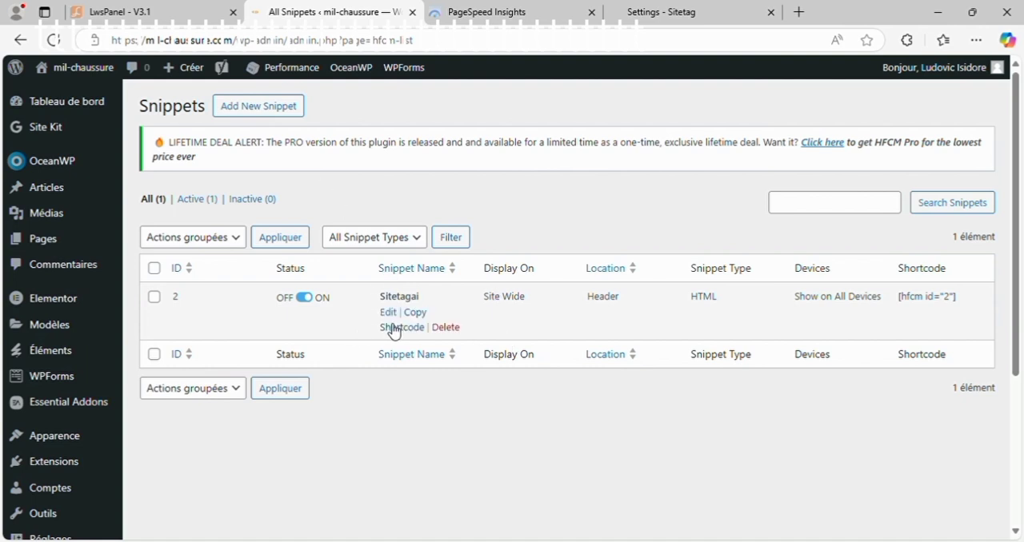
# Step: Start a new HTML snippet named Sitetagai, keeping its display site-wide
pyautogui.click(282, 112)
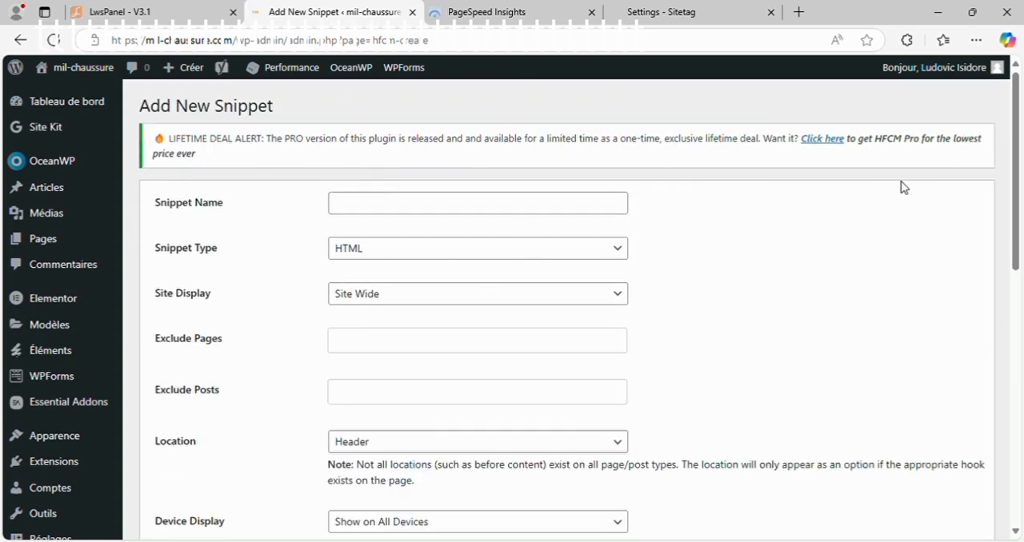
pyautogui.moveTo(1013, 150); pyautogui.dragTo(1018, 178)
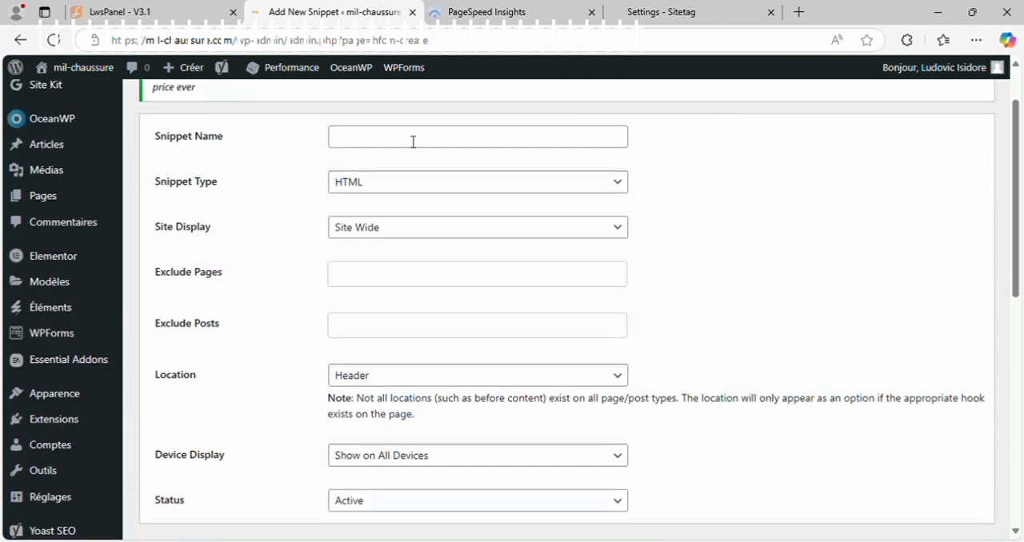
pyautogui.click(406, 142)
pyautogui.write('Sitetagai')
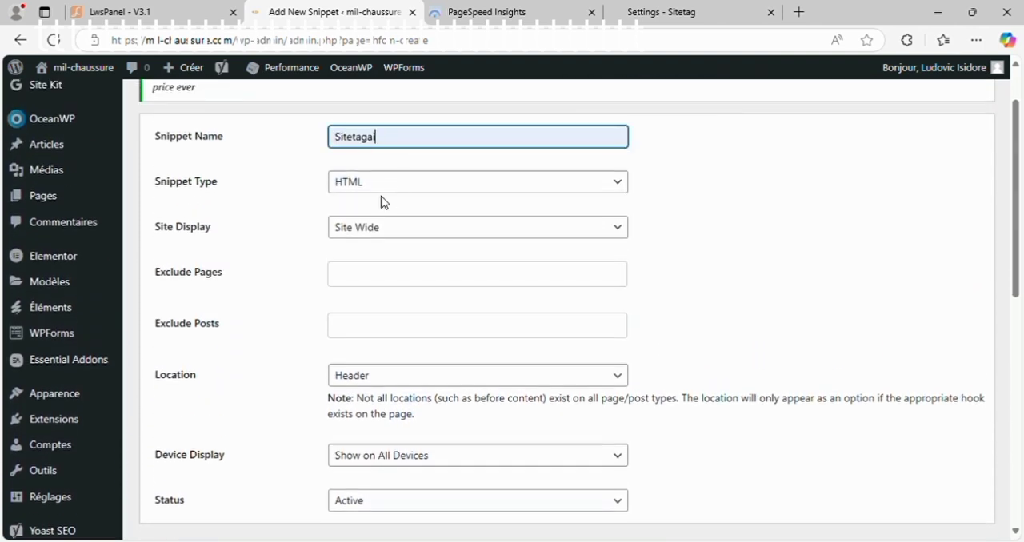
pyautogui.click(722, 193)
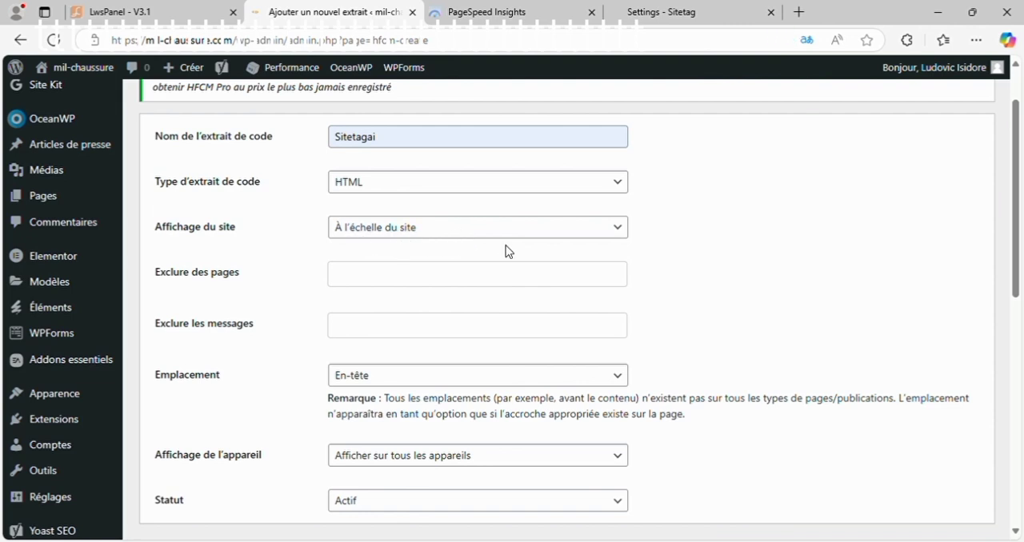
pyautogui.click(621, 230)
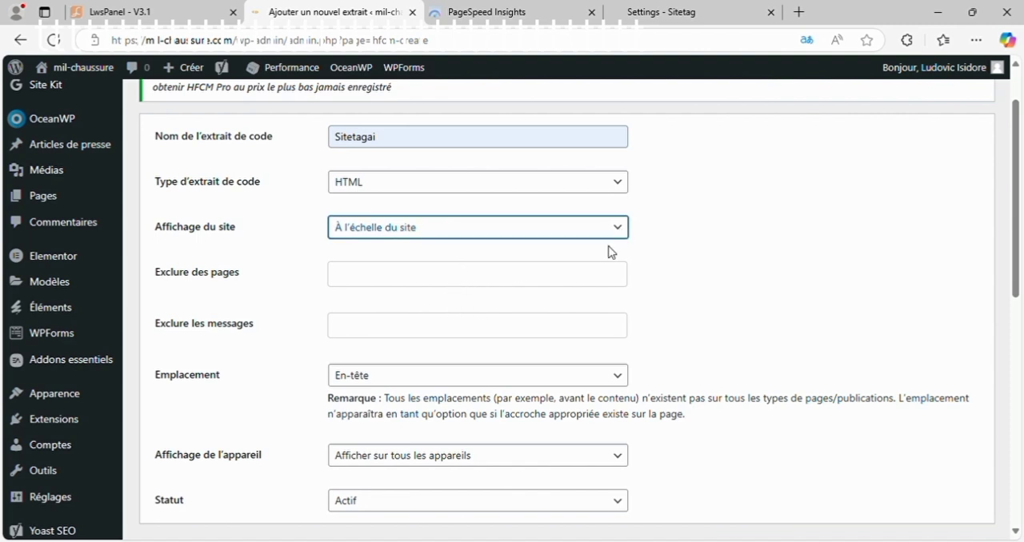
pyautogui.click(674, 277)
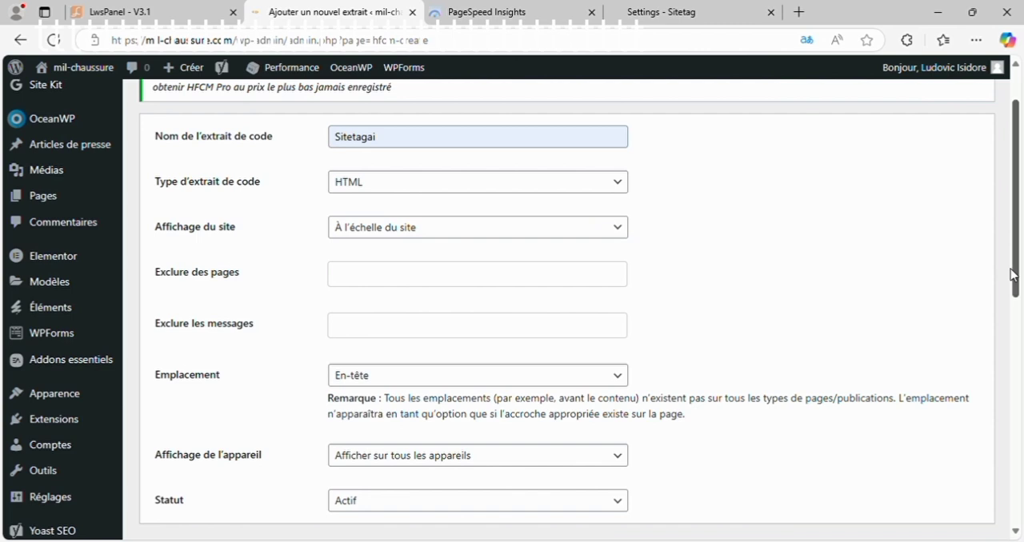
# Step: Insert the Sitetag installation script from Sitetag's settings as the new snippet's code and review the form
pyautogui.scroll(-3, 1014, 275)
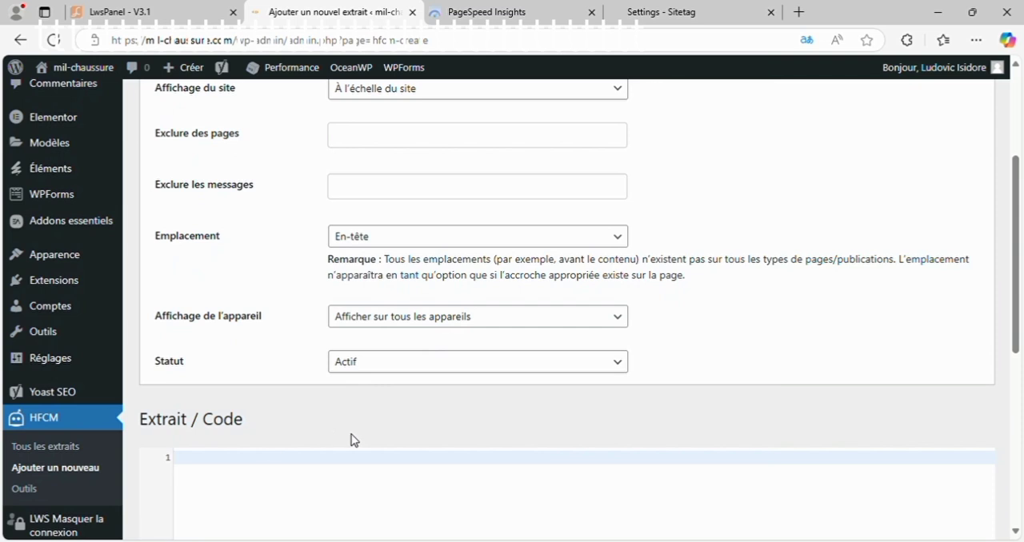
pyautogui.click(652, 8)
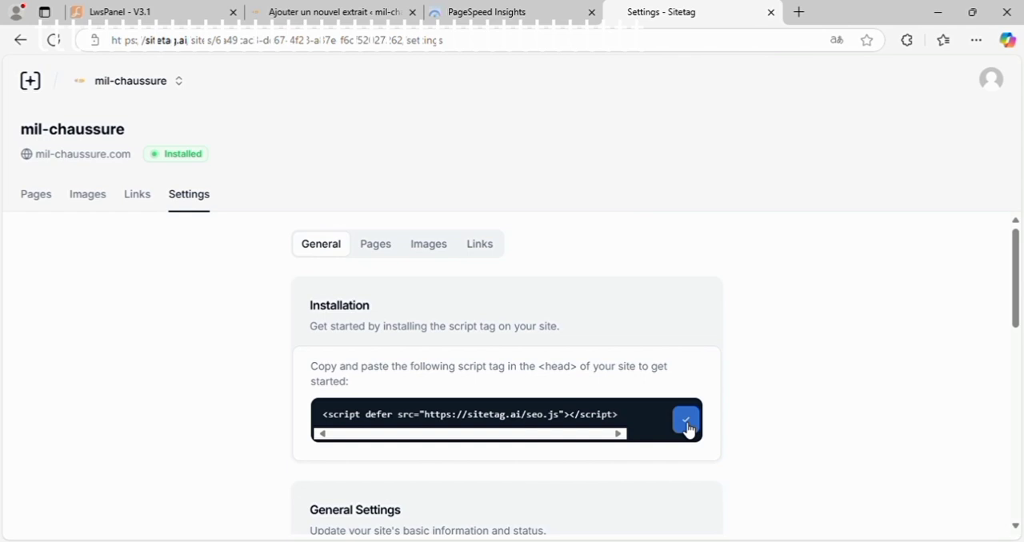
pyautogui.click(345, 6)
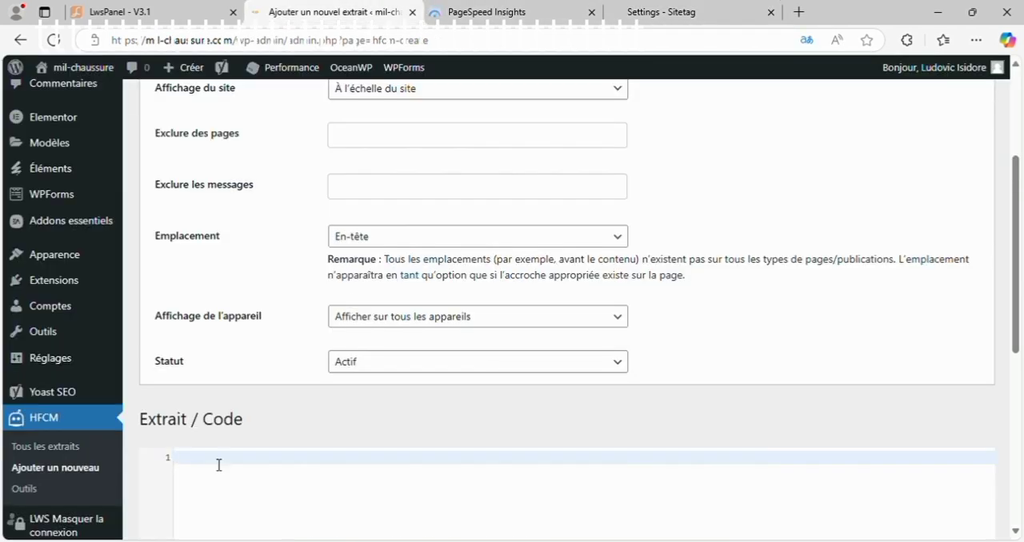
pyautogui.write('<!-- Sitetag - Fix your SEO issues automatically --> <script defer src="https://sitetag.ai/seo.js"></script>')
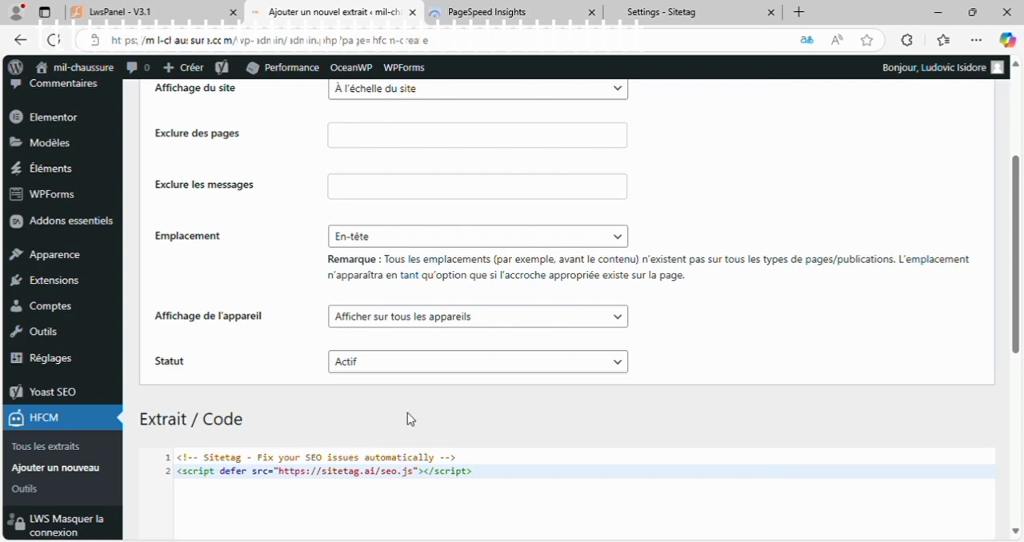
pyautogui.moveTo(1017, 274); pyautogui.dragTo(1015, 440)
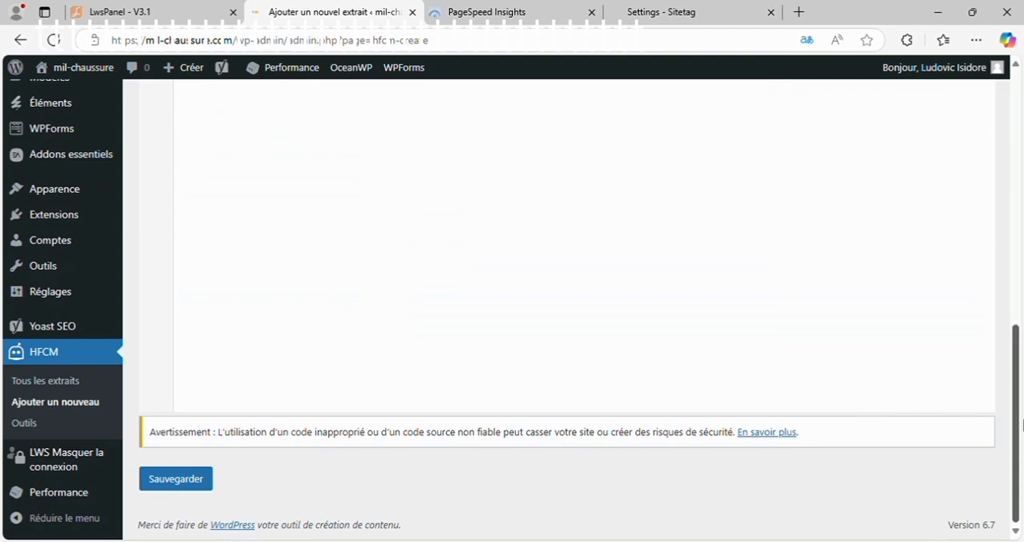
pyautogui.moveTo(1019, 427); pyautogui.dragTo(1021, 172)
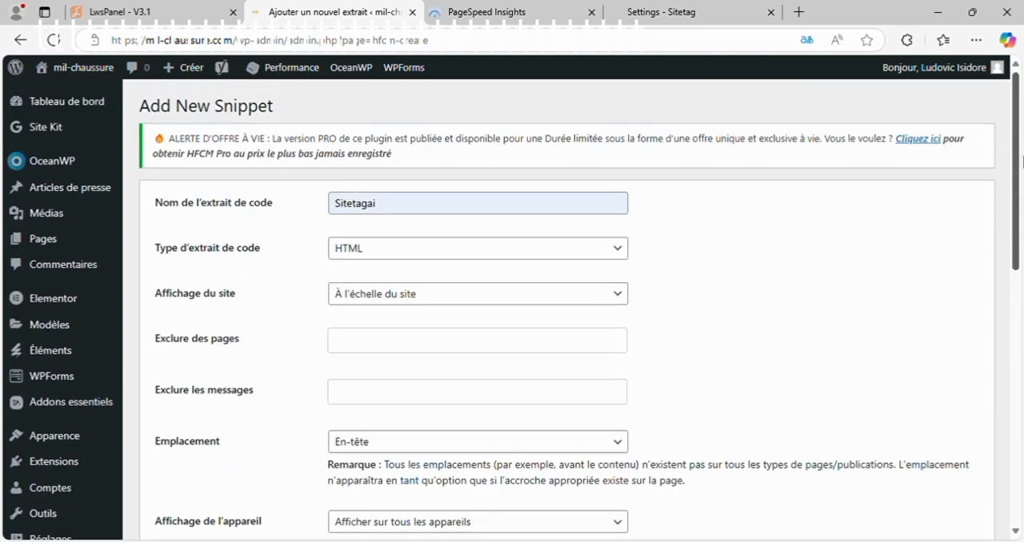
# Step: Switch to Sitetag and check the mil-chaussure site's installation status, pages list, settings and images list
pyautogui.click(687, 10)
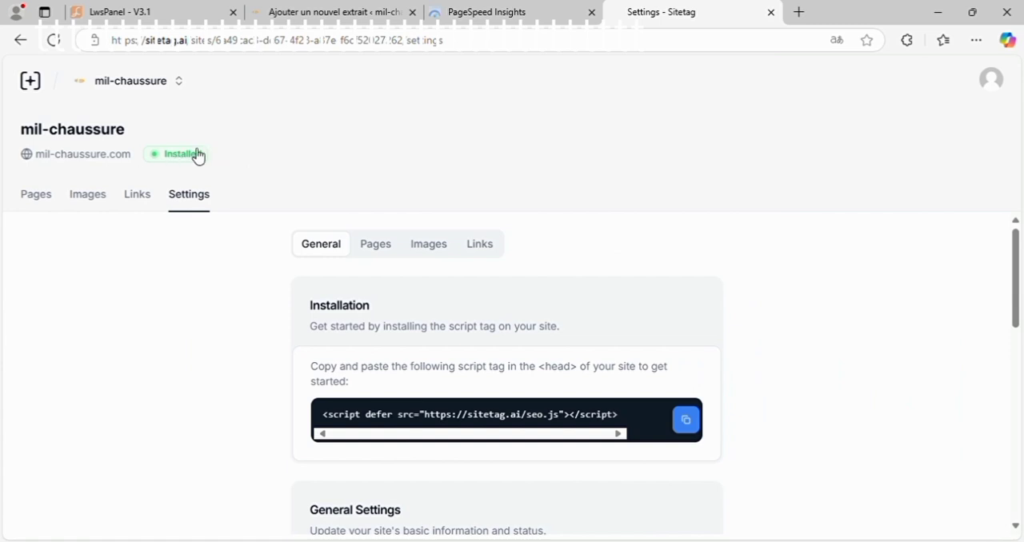
pyautogui.click(45, 204)
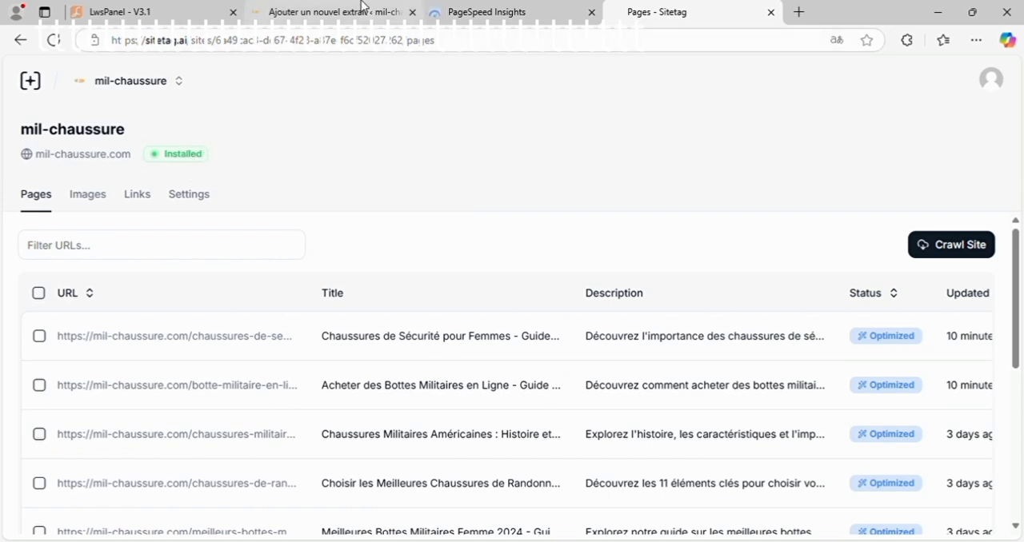
pyautogui.click(197, 199)
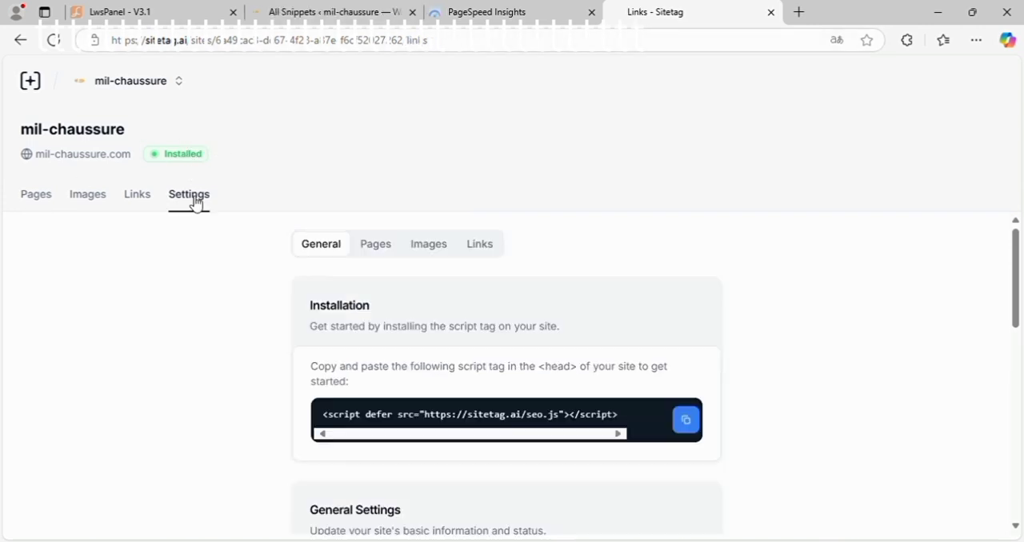
pyautogui.click(92, 202)
# Step: Return to the WordPress dashboard and bring up the PageSpeed Insights desktop report for mil-chaussure.com
pyautogui.click(320, 12)
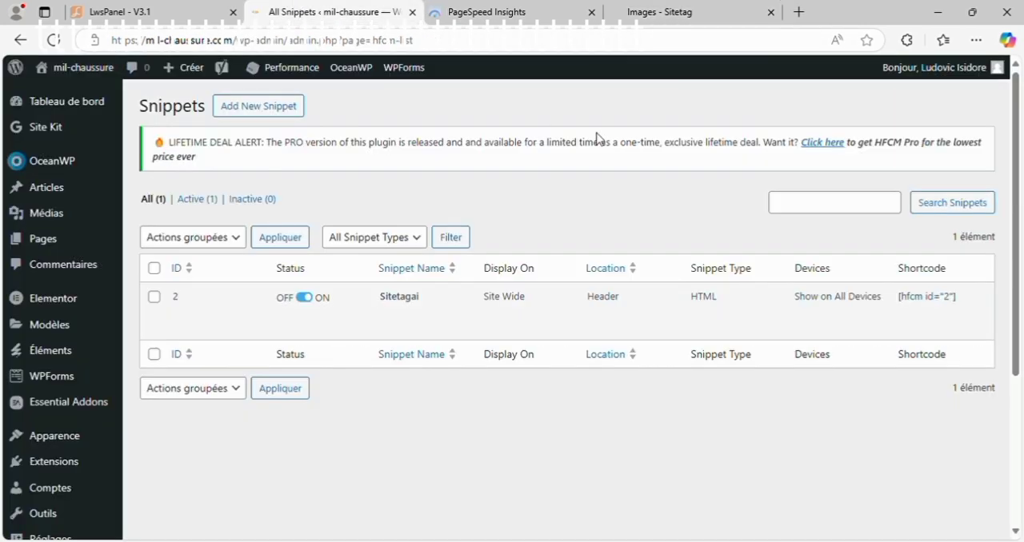
pyautogui.click(75, 107)
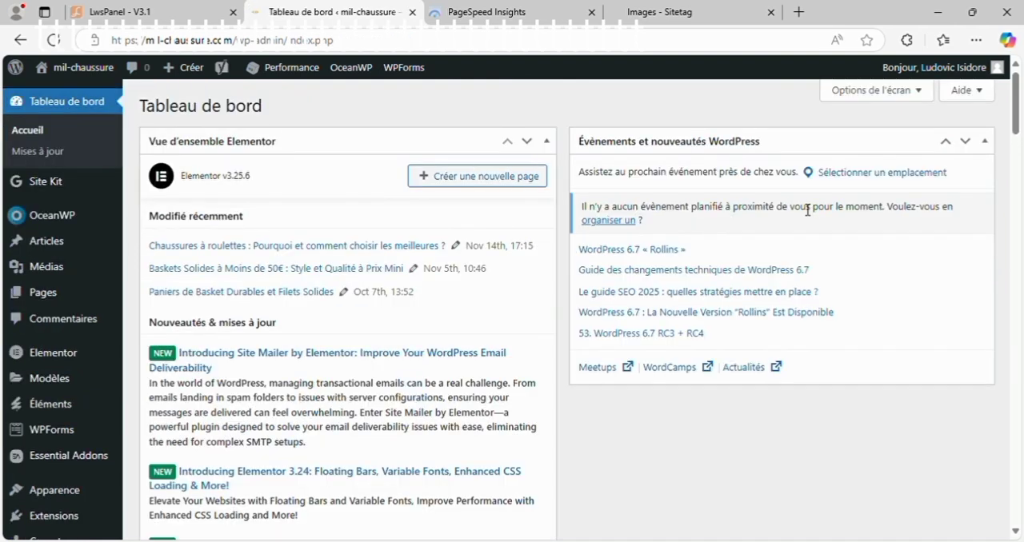
pyautogui.hotkey('ctrl', 'Tab')
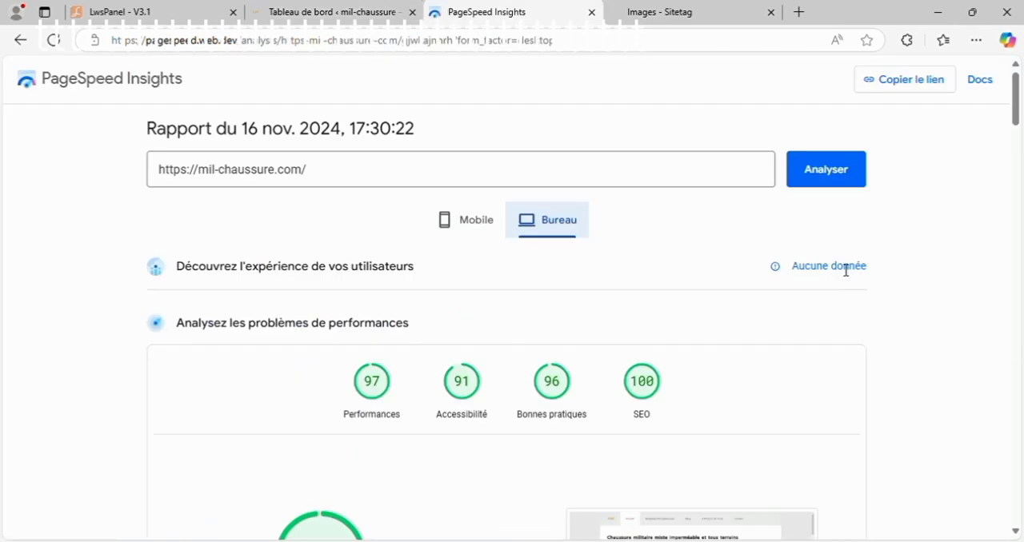